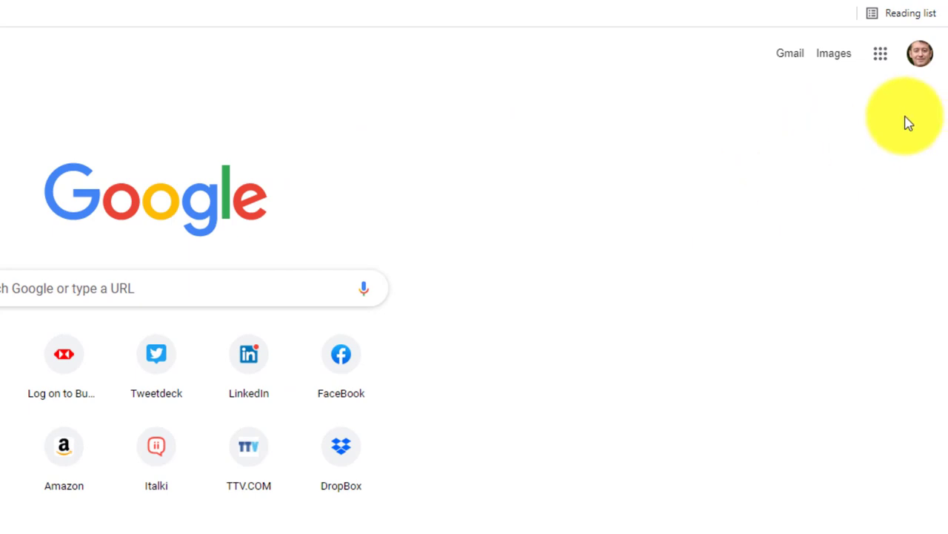
Step: Open Google Drive from the Google home page and create a new Google Sites website
{"action": "left_click", "coordinate": [881, 55]}
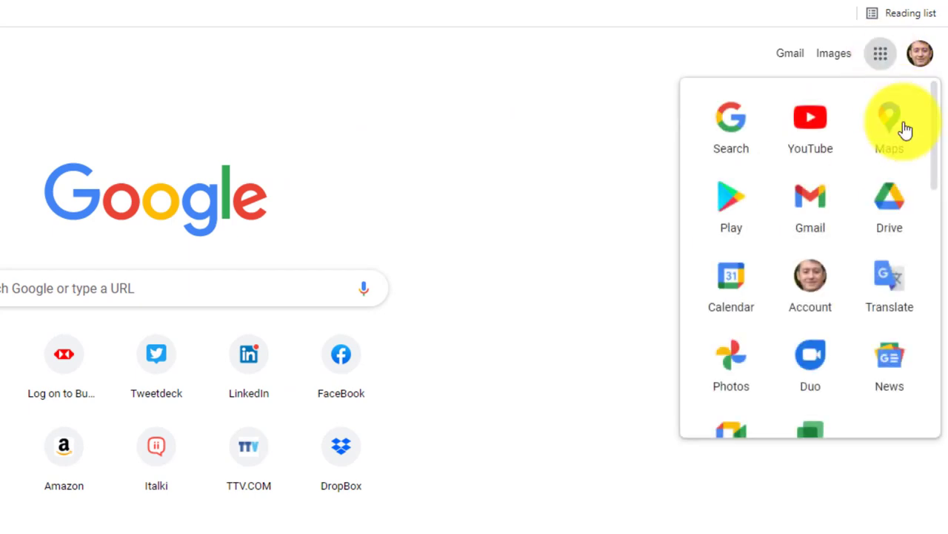
{"action": "left_click", "coordinate": [891, 205]}
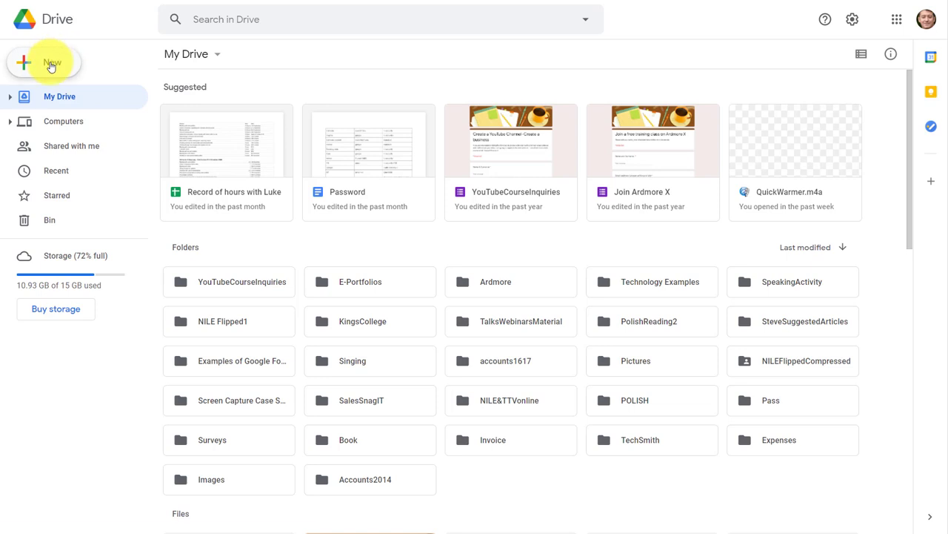
{"action": "left_click", "coordinate": [48, 60]}
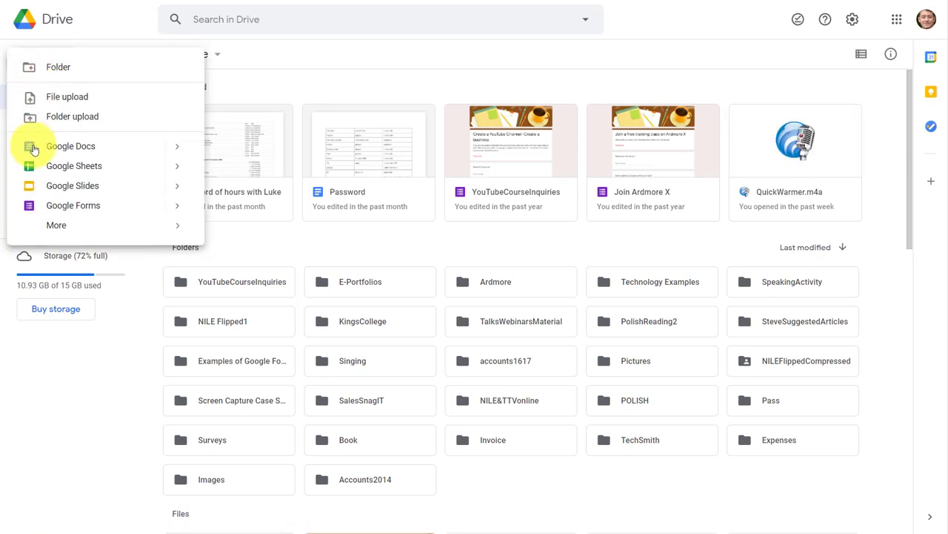
{"action": "mouse_move", "coordinate": [59, 226]}
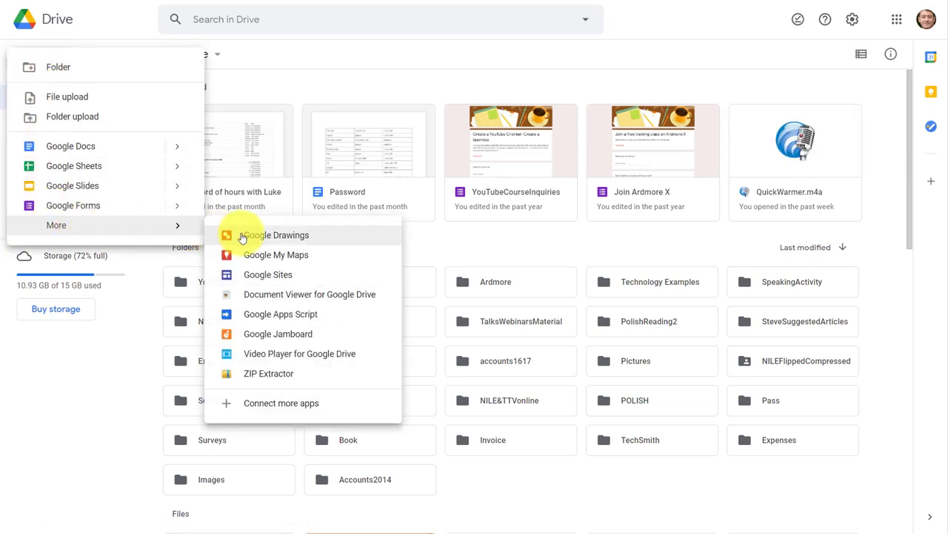
{"action": "left_click", "coordinate": [286, 279]}
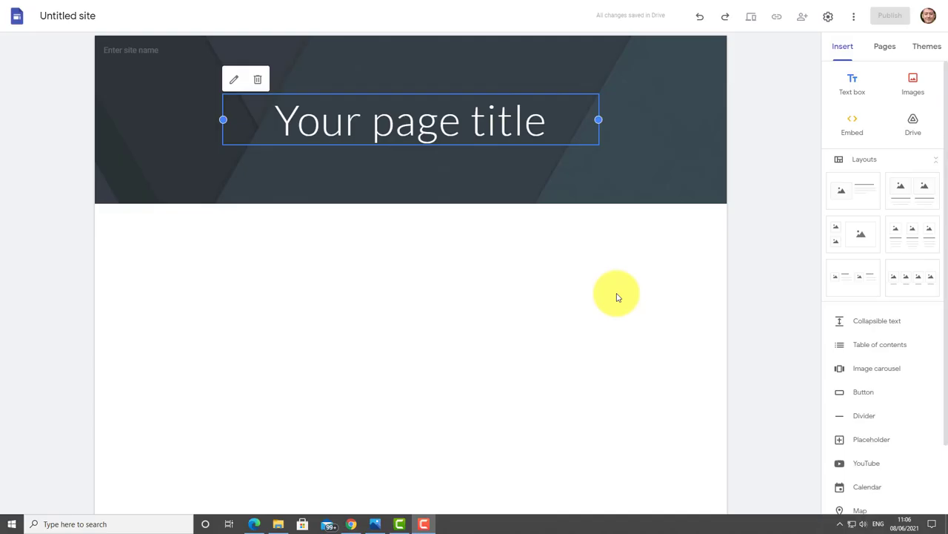
Step: Replace the placeholder page title in the header with the student's first name followed by "Student Profile"
{"action": "left_click", "coordinate": [548, 118]}
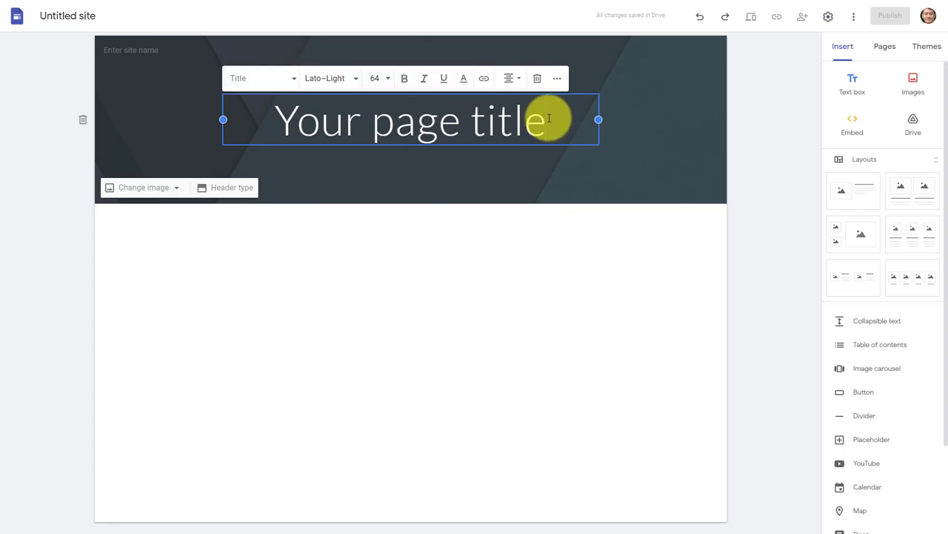
{"action": "key", "text": "BackSpace"}
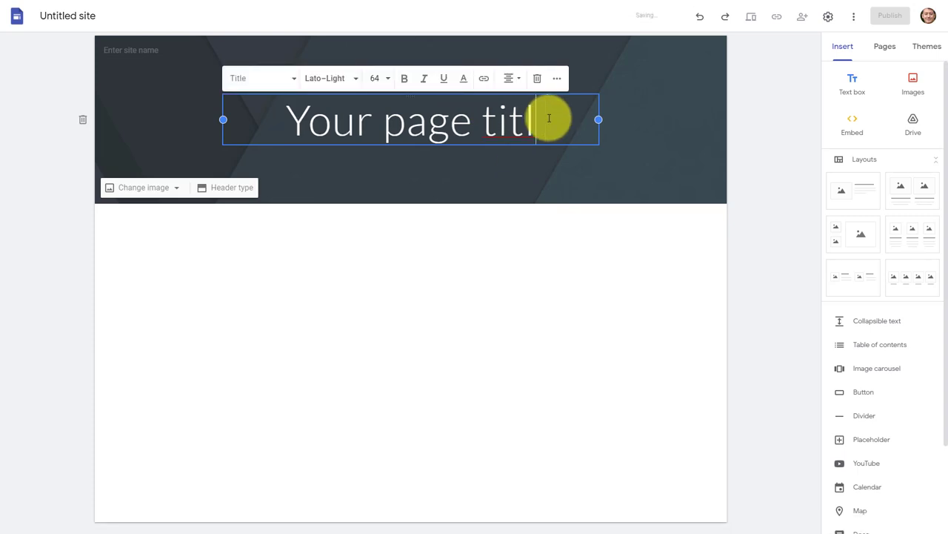
{"action": "key", "text": "BackSpace"}
{"action": "key", "text": "BackSpace"}
{"action": "key", "text": "BackSpace"}
{"action": "key", "text": "BackSpace"}
{"action": "key", "text": "BackSpace"}
{"action": "key", "text": "BackSpace"}
{"action": "key", "text": "BackSpace"}
{"action": "key", "text": "BackSpace"}
{"action": "key", "text": "BackSpace"}
{"action": "key", "text": "BackSpace"}
{"action": "key", "text": "BackSpace"}
{"action": "key", "text": "BackSpace"}
{"action": "key", "text": "BackSpace"}
{"action": "key", "text": "BackSpace"}
{"action": "type", "text": "Russe"}
{"action": "type", "text": "ll Stann"}
{"action": "key", "text": "BackSpace"}
{"action": "key", "text": "BackSpace"}
{"action": "key", "text": "BackSpace"}
{"action": "key", "text": "BackSpace"}
{"action": "key", "text": "BackSpace"}
{"action": "type", "text": "Student"}
{"action": "key", "text": "BackSpace"}
{"action": "type", "text": "nt Pr"}
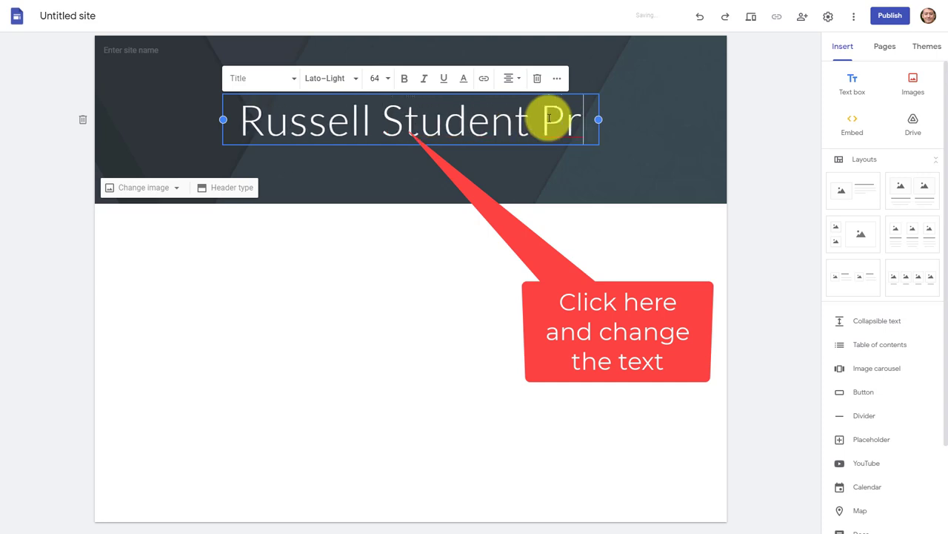
{"action": "type", "text": "ofile"}
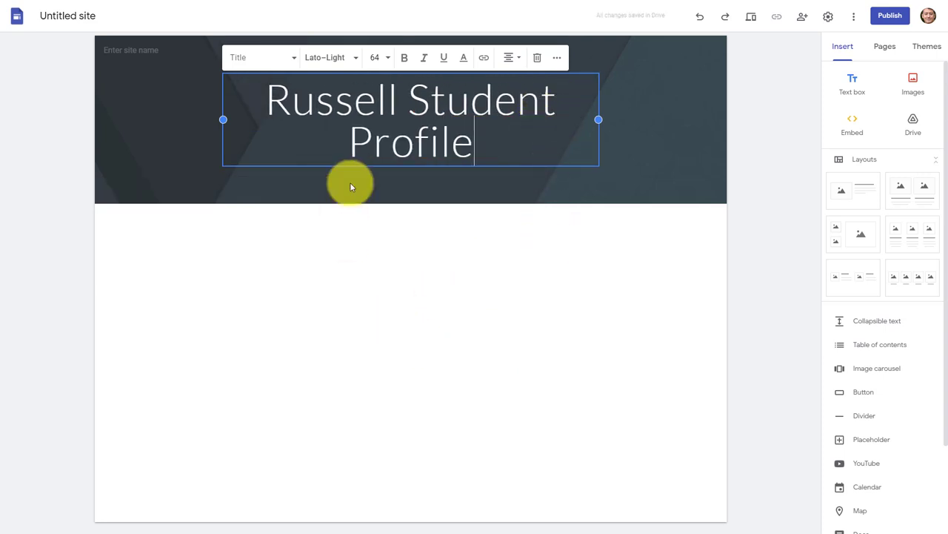
Step: Name the site file with the student's first name followed by "StudentProfile", without spaces
{"action": "left_click", "coordinate": [79, 15]}
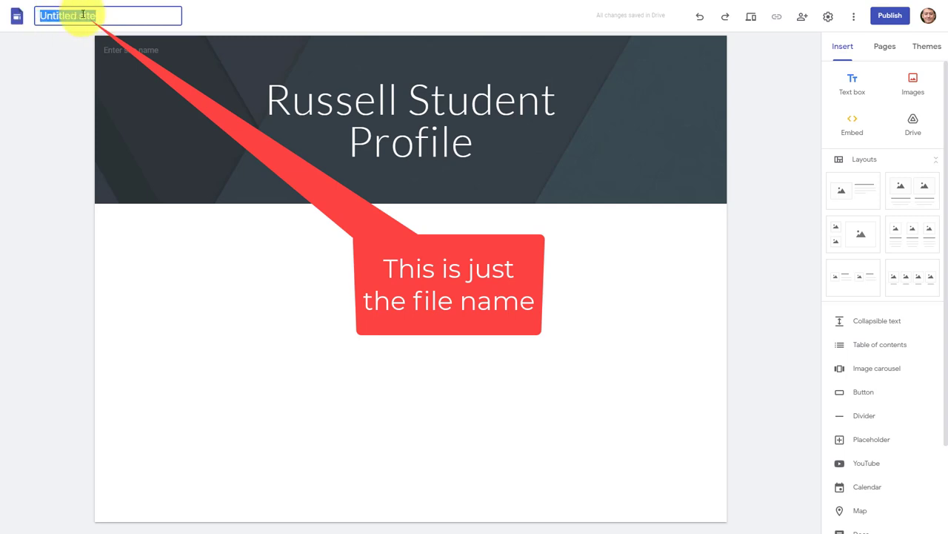
{"action": "type", "text": "RussellStudentProfile"}
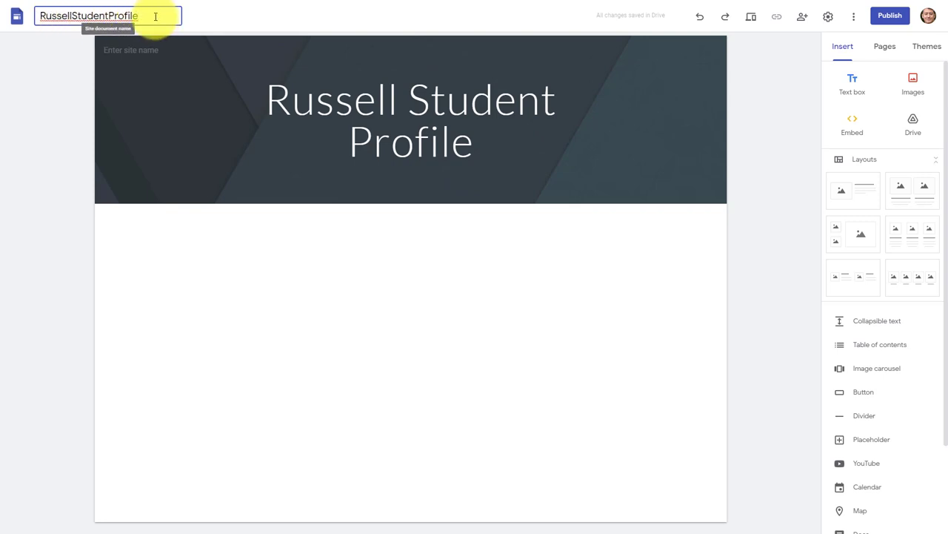
{"action": "left_click", "coordinate": [255, 269]}
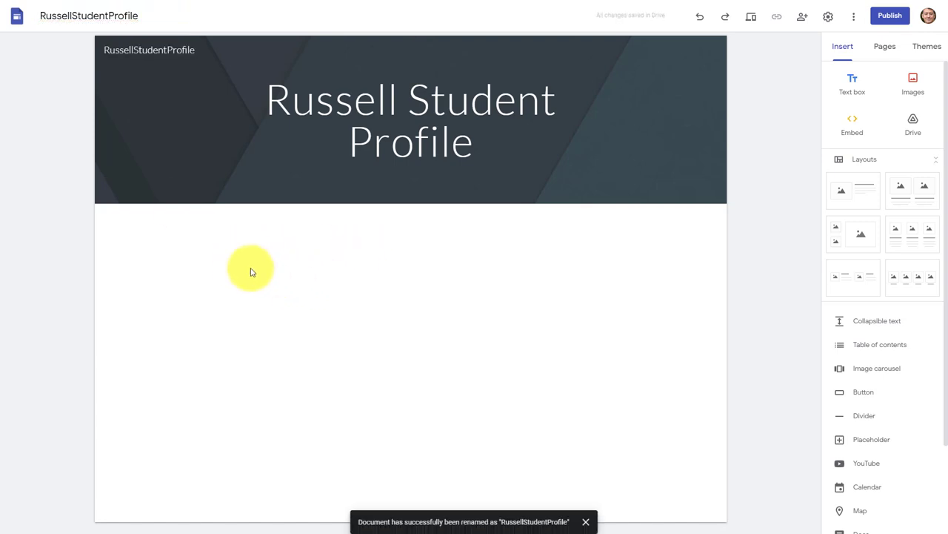
Step: Insert a text box in the page body below the header and narrow it from its right edge
{"action": "double_click", "coordinate": [176, 271]}
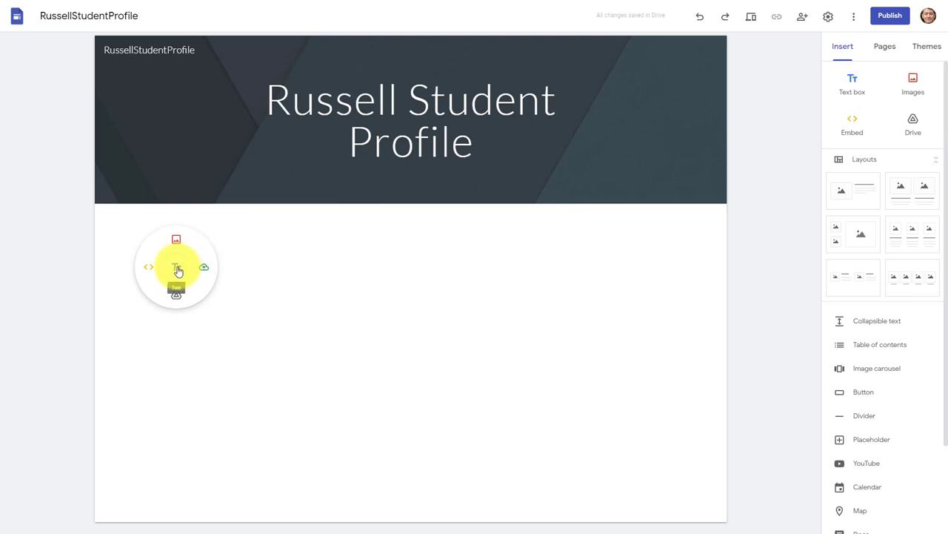
{"action": "left_click", "coordinate": [178, 271]}
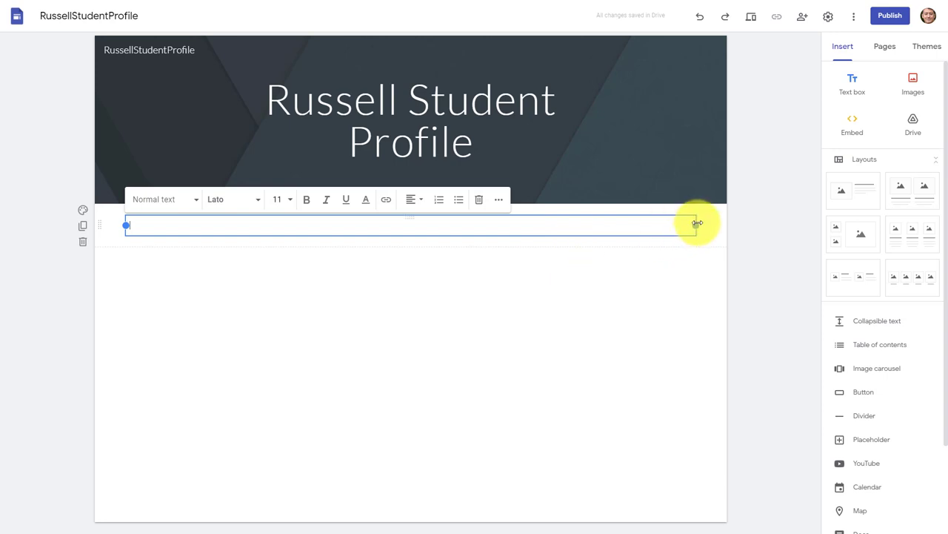
{"action": "left_click_drag", "start_coordinate": [697, 223], "coordinate": [403, 226]}
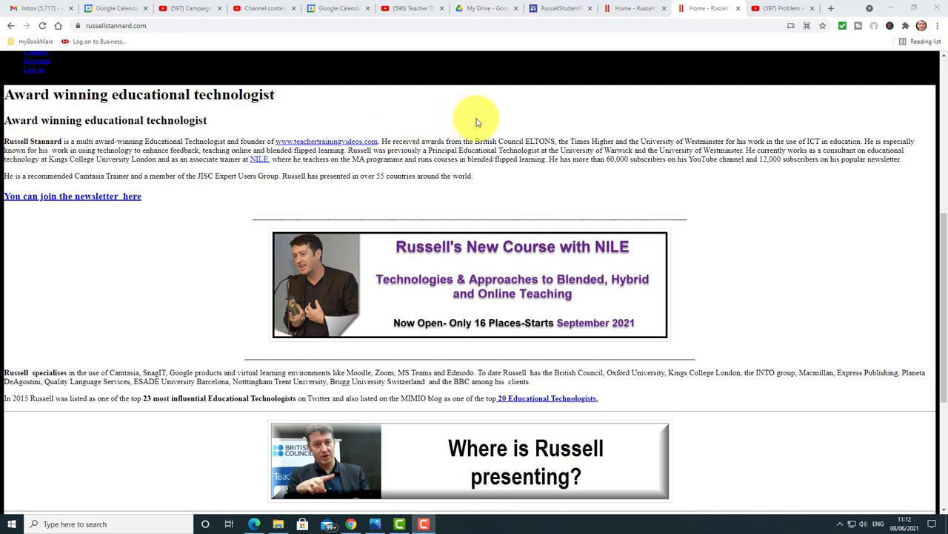
Step: Copy the two biography paragraphs under "Award winning educational technologist" on the open personal website
{"action": "key", "text": "F11"}
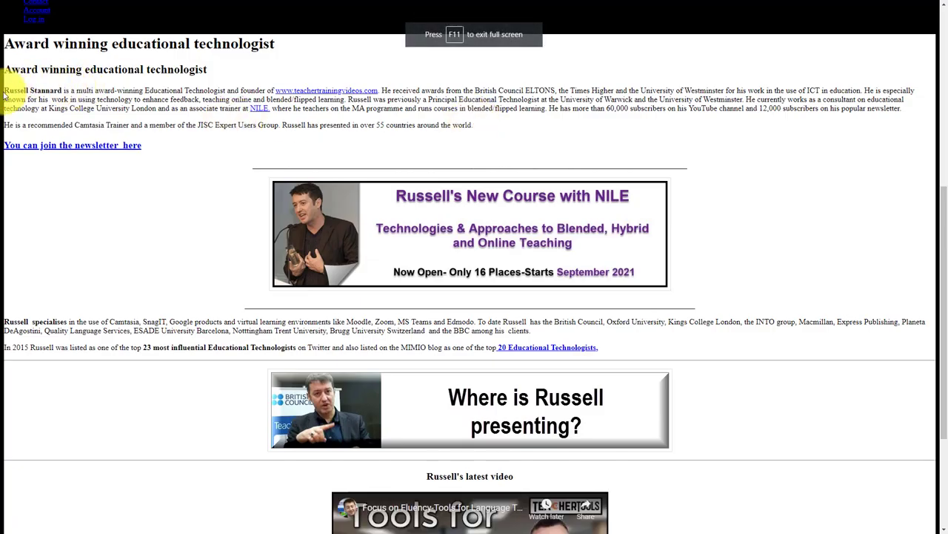
{"action": "left_click_drag", "start_coordinate": [6, 89], "coordinate": [491, 127]}
{"action": "right_click", "coordinate": [475, 98]}
{"action": "left_click", "coordinate": [512, 107]}
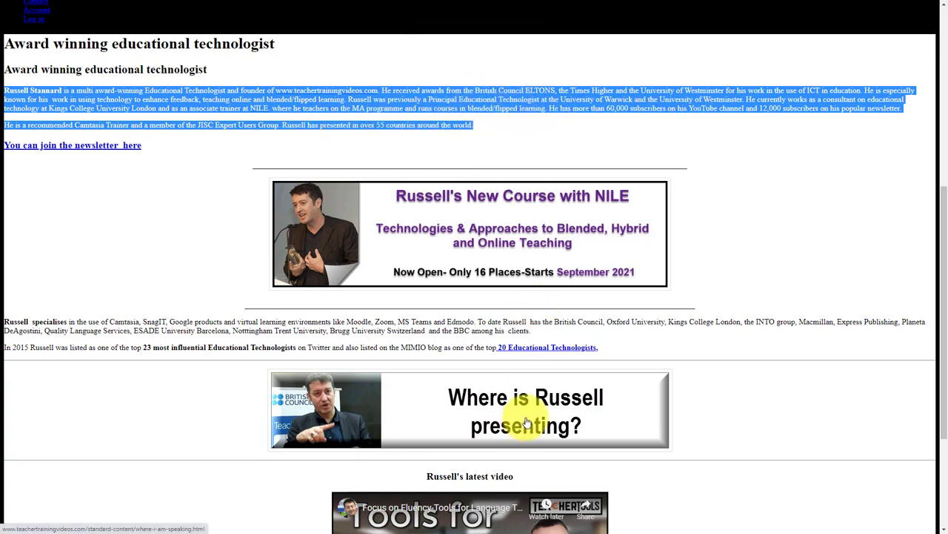
Step: Switch back to Google Sites, paste the biography into the text box and narrow the box to about half the content width
{"action": "key", "text": "alt+Tab"}
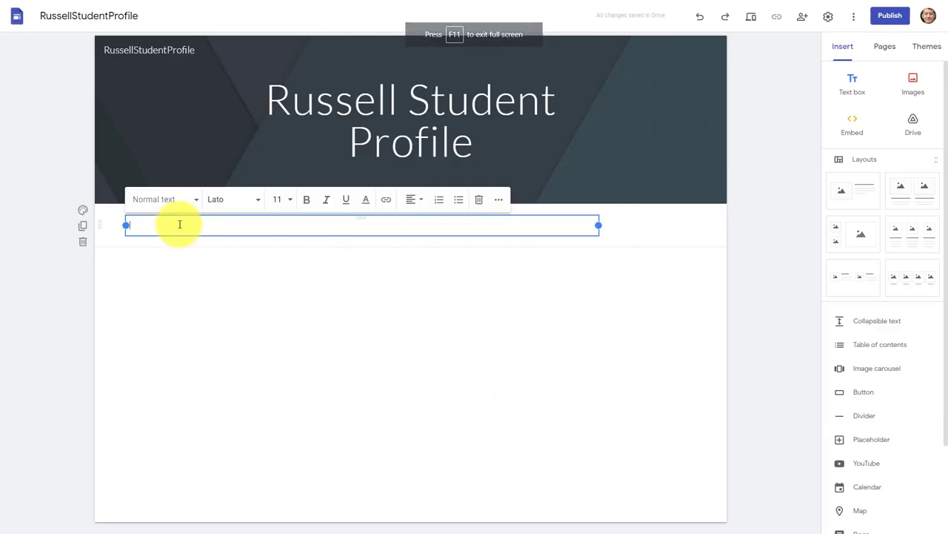
{"action": "type", "text": "Russell Stannard is a multi award-winning Educational Technologist and founder of www.teachertrainingvideos.com. He received awards from the British Council ELTONS, the Times Higher and the University of Westminster for his work in the use of ICT in education. He is especially known for his  work in using technology to enhance feedback, teaching online and blended/flipped learning. Russell was previously a Principal Educational Technologist at the University of Warwick and the University of Westminster. He currently works as a consultant on educational technology at Kings College University London and as an associate trainer at NILE, where he teachers on the MA programme and runs courses in blended/flipped learning. He has more than 60,000 subscribers on his YouTube channel and 12,000 subscribers on his popular newsletter. He is a recommended Camtasia Trainer and a member of the JISC Expert Users Group. Russell has presented in over 55 countries around the world."}
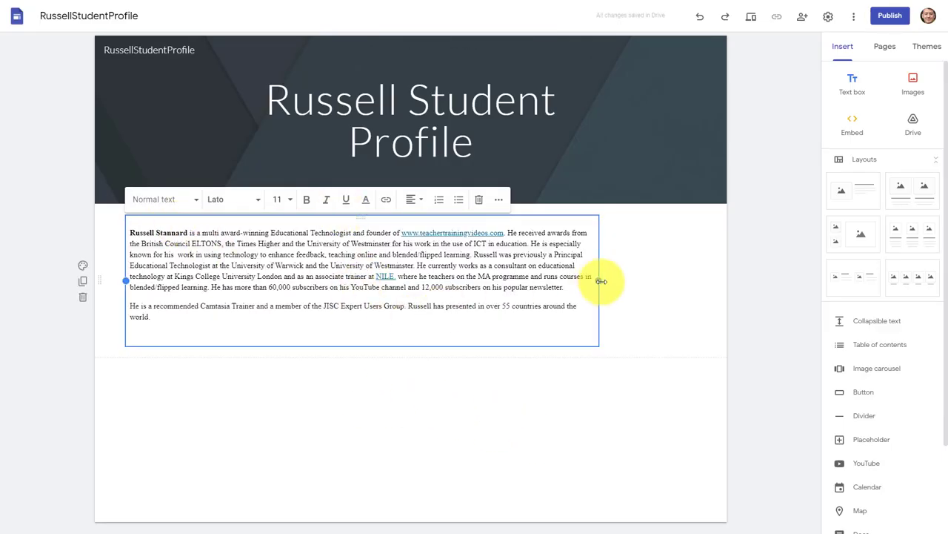
{"action": "left_click_drag", "start_coordinate": [598, 281], "coordinate": [422, 304]}
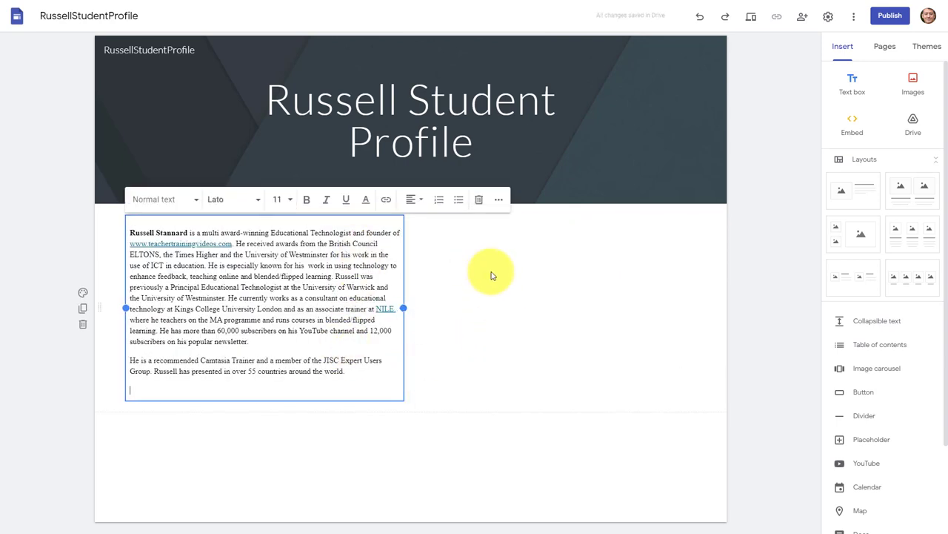
Step: Start an image upload in the empty area beside the biography and open the folder of individual photos within Pictures
{"action": "left_click", "coordinate": [536, 272]}
{"action": "double_click", "coordinate": [537, 272]}
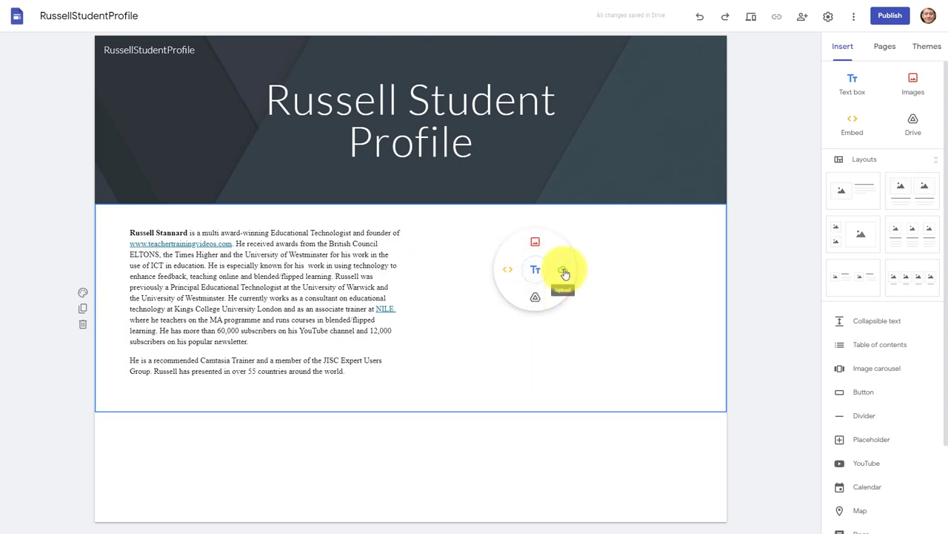
{"action": "left_click", "coordinate": [565, 274]}
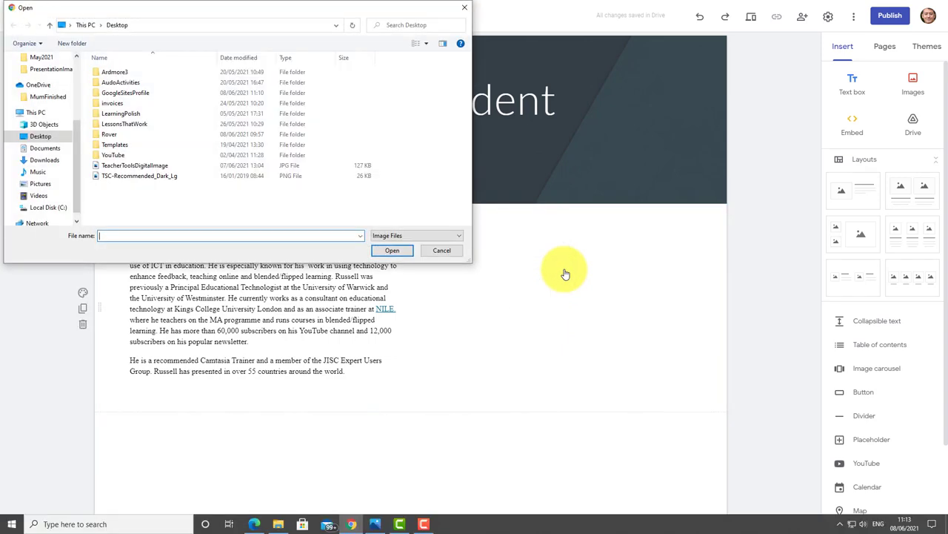
{"action": "left_click", "coordinate": [40, 183]}
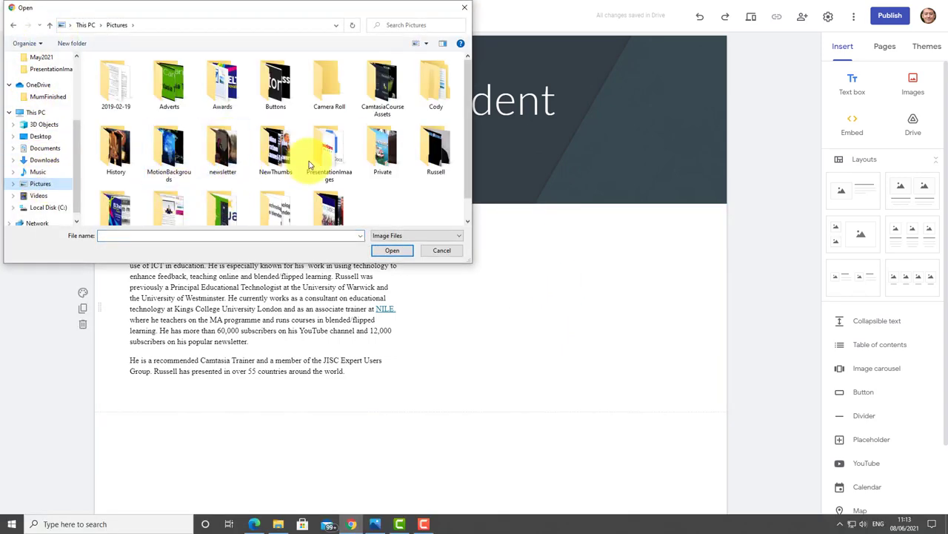
{"action": "scroll", "coordinate": [435, 152], "scroll_direction": "down", "scroll_amount": 5}
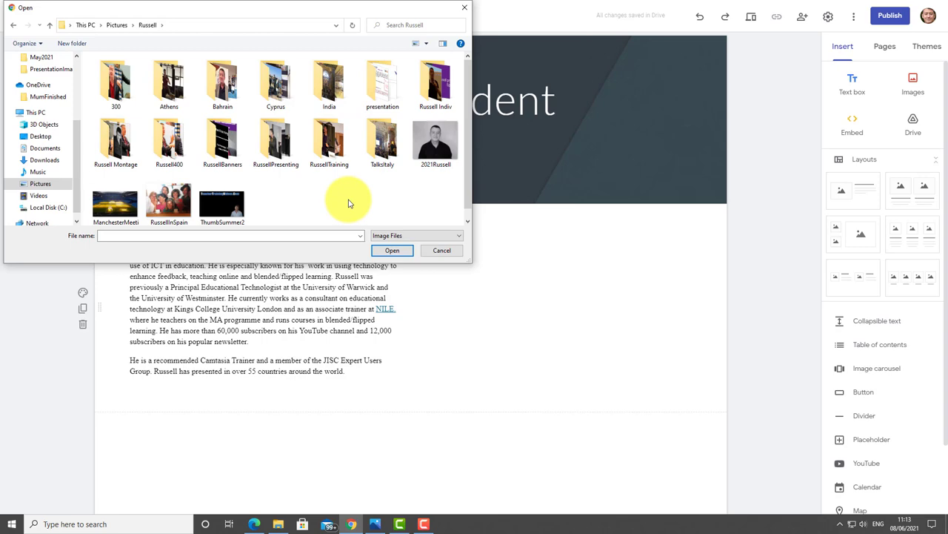
{"action": "double_click", "coordinate": [434, 84]}
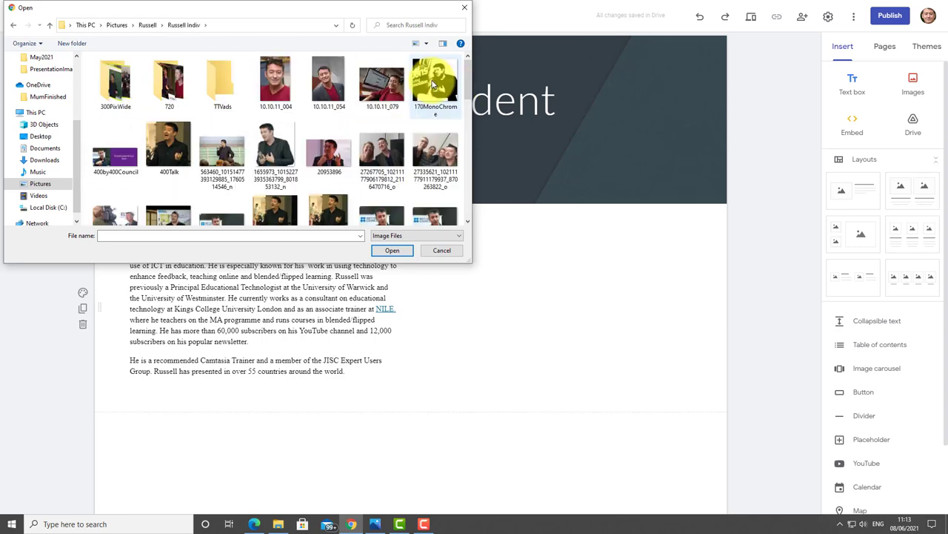
Step: Insert the picture image7 and enlarge it to fill the empty space beside the biography
{"action": "left_click_drag", "start_coordinate": [474, 85], "coordinate": [471, 193]}
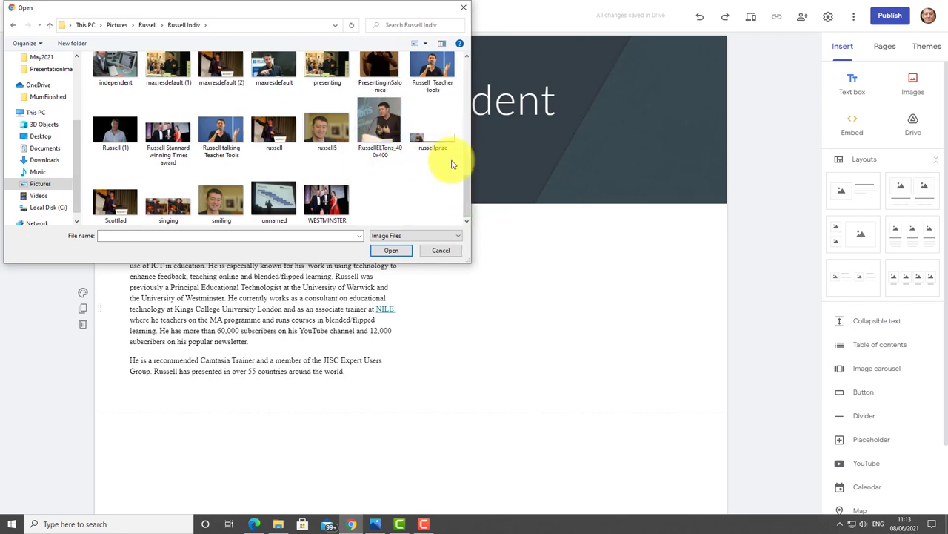
{"action": "scroll", "coordinate": [468, 191], "scroll_direction": "up", "scroll_amount": 1}
{"action": "left_click_drag", "start_coordinate": [469, 183], "coordinate": [483, 126]}
{"action": "left_click", "coordinate": [169, 152]}
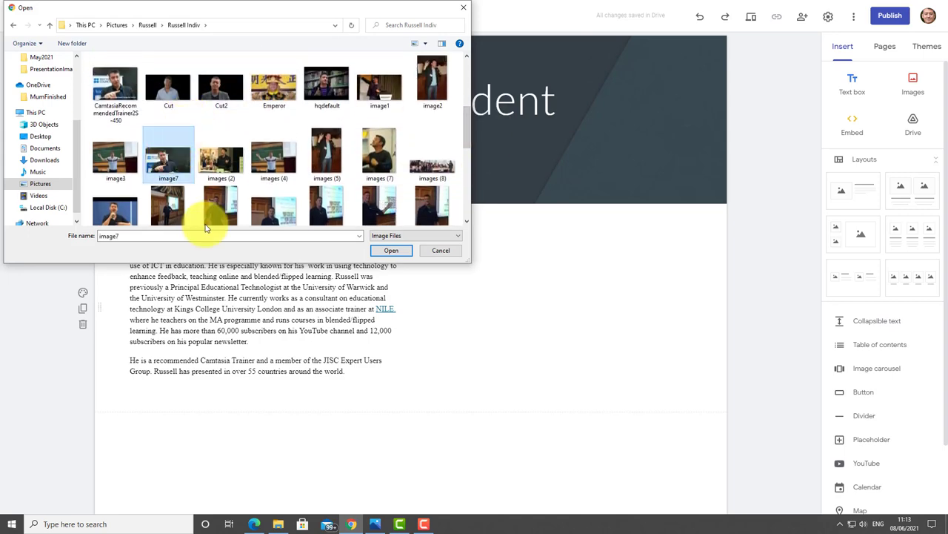
{"action": "left_click", "coordinate": [388, 252]}
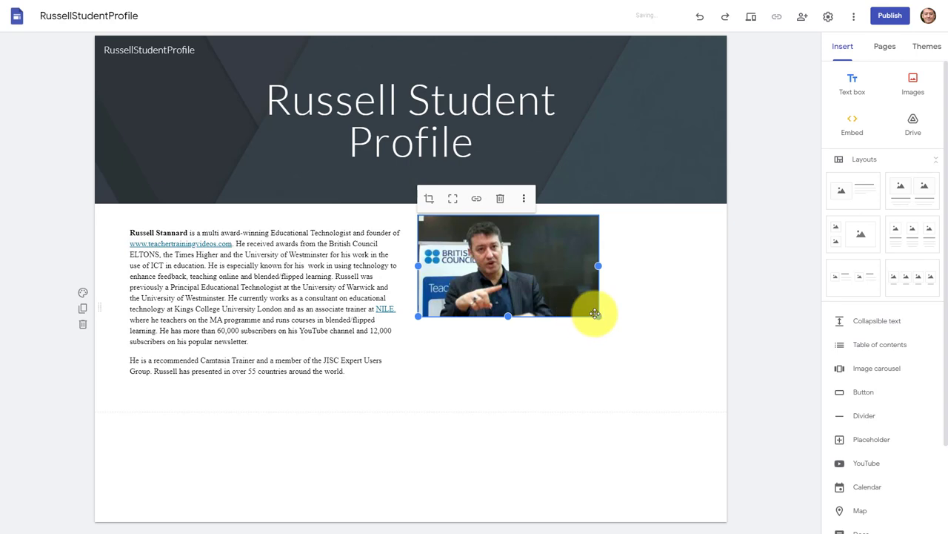
{"action": "left_click_drag", "start_coordinate": [600, 321], "coordinate": [695, 389]}
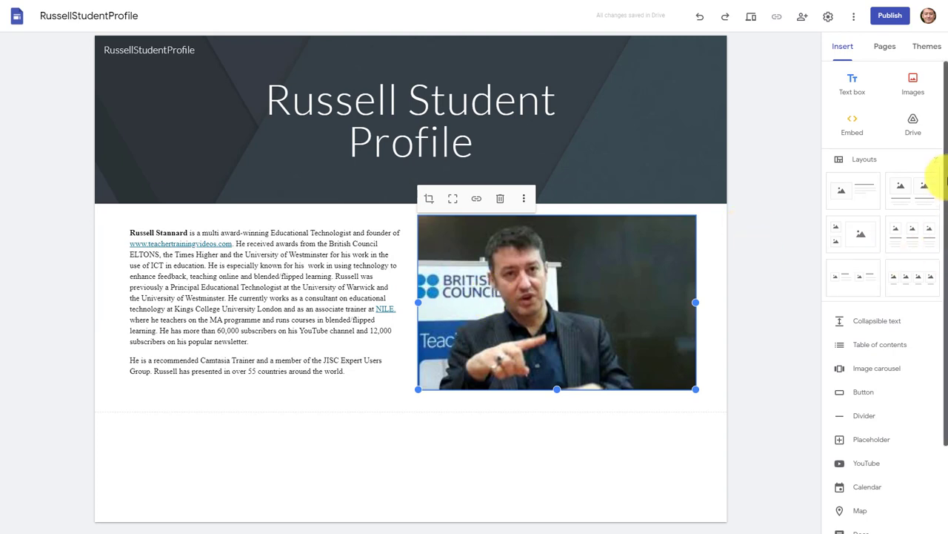
{"action": "left_click", "coordinate": [775, 167]}
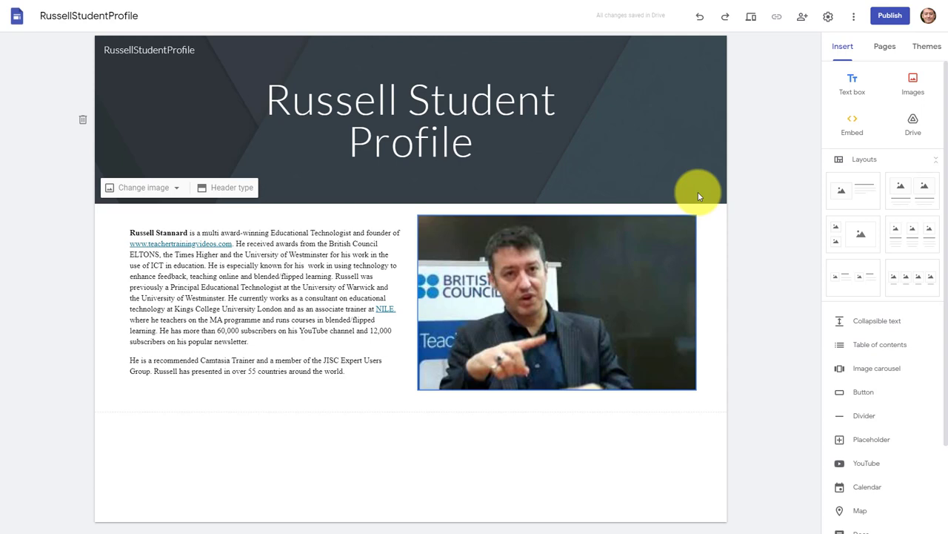
Step: Add a new page named English and test the site's Home and English navigation links
{"action": "left_click", "coordinate": [885, 46]}
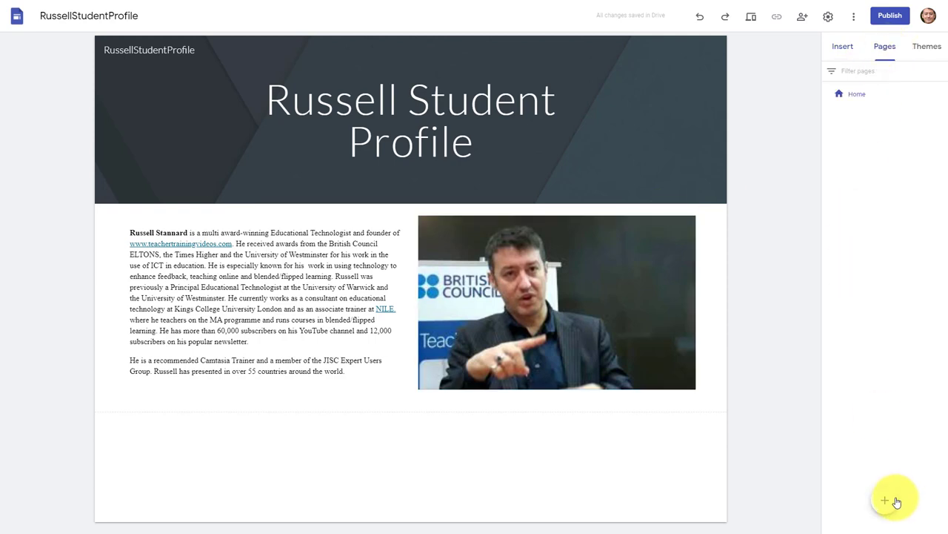
{"action": "left_click", "coordinate": [886, 503]}
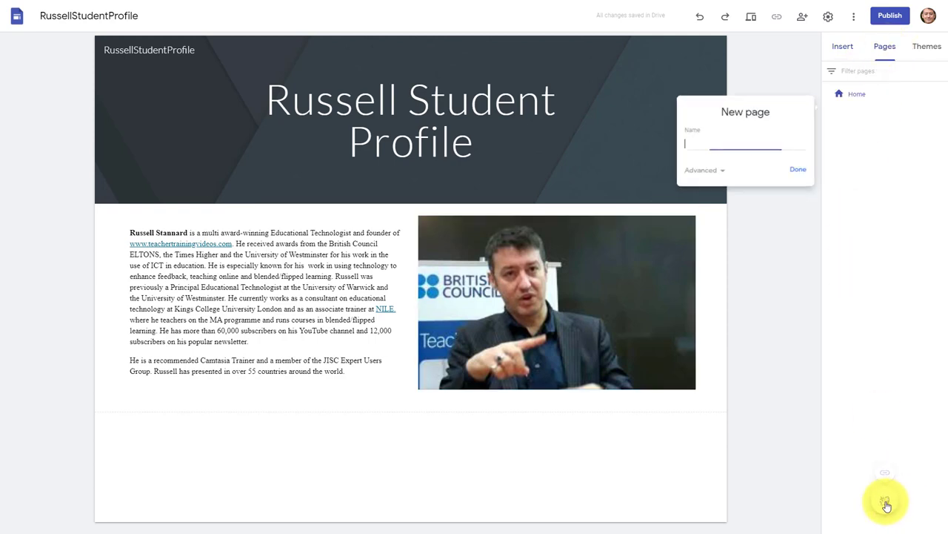
{"action": "type", "text": "English"}
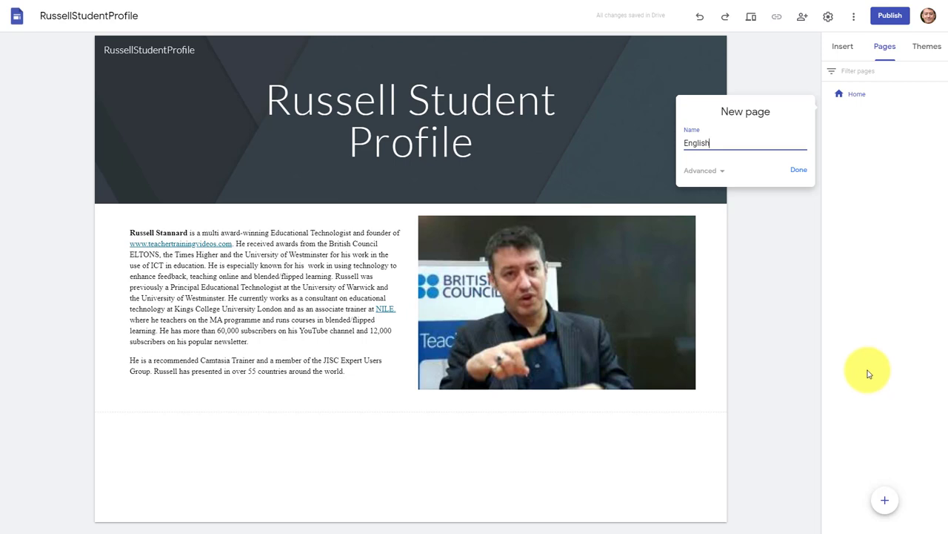
{"action": "left_click", "coordinate": [797, 173]}
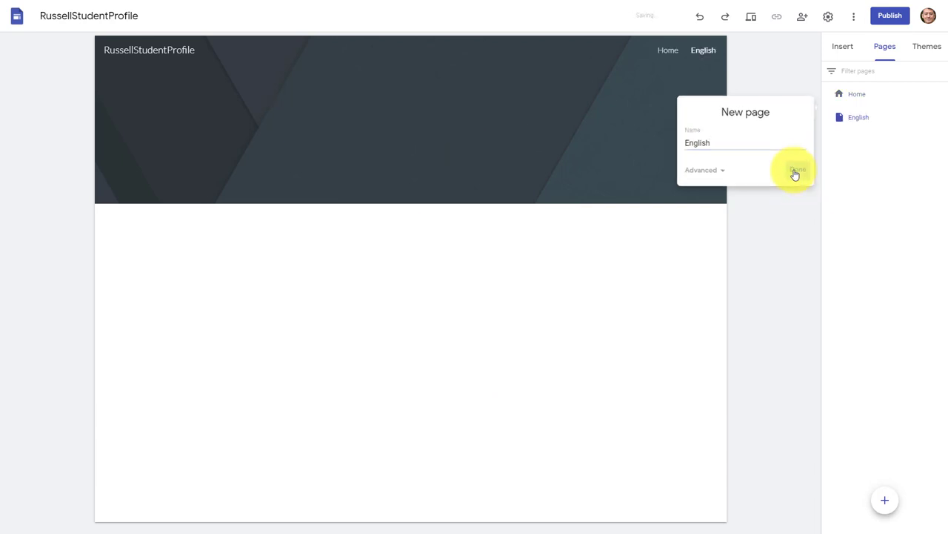
{"action": "left_click", "coordinate": [669, 50]}
{"action": "left_click", "coordinate": [704, 51]}
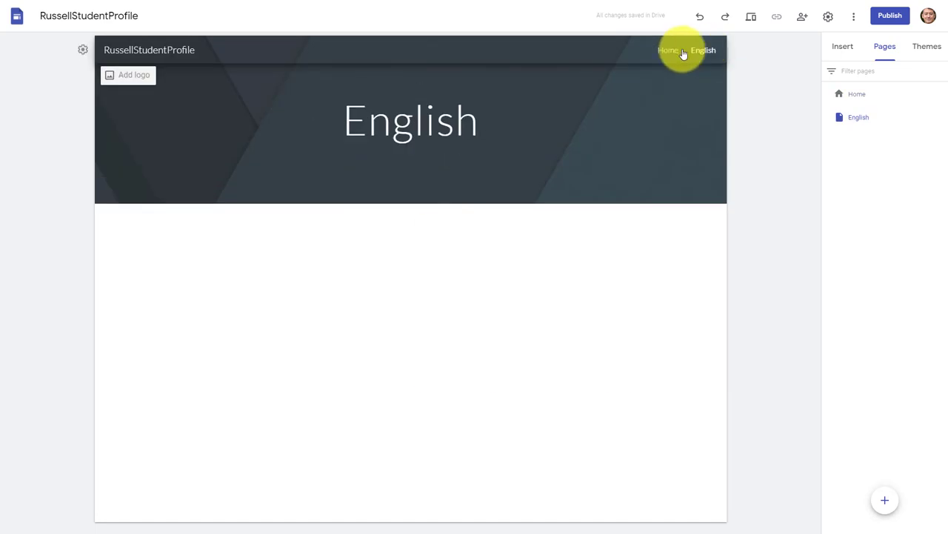
Step: Add a text box to the English page and enter the question "Why I am learning English?" followed by a new line
{"action": "double_click", "coordinate": [272, 306]}
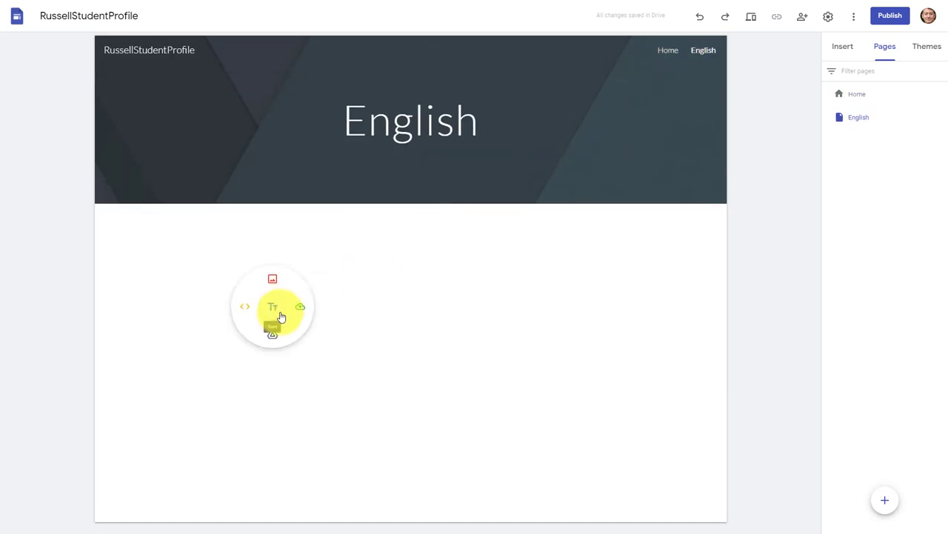
{"action": "left_click", "coordinate": [274, 307]}
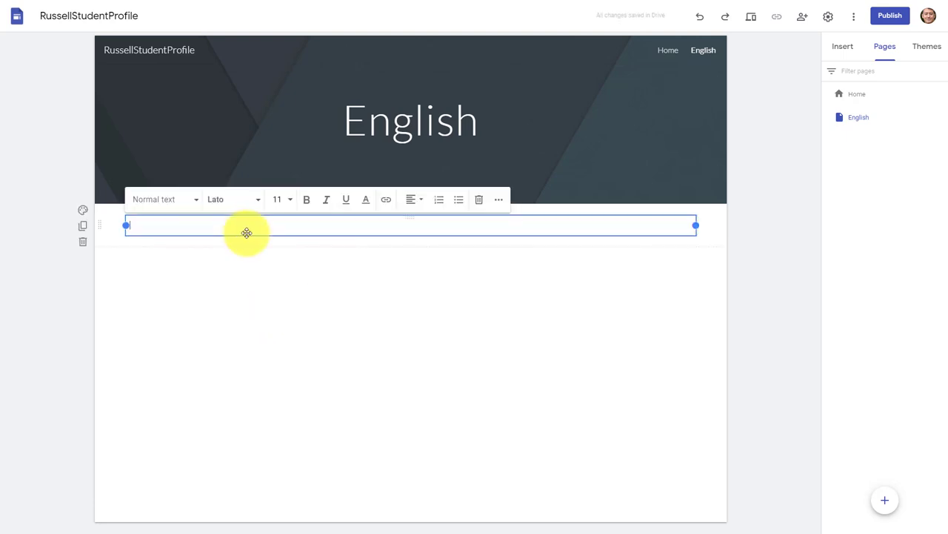
{"action": "type", "text": "Why I learn Eng"}
{"action": "key", "text": "BackSpace"}
{"action": "key", "text": "BackSpace"}
{"action": "key", "text": "BackSpace"}
{"action": "key", "text": "BackSpace"}
{"action": "key", "text": "BackSpace"}
{"action": "key", "text": "BackSpace"}
{"action": "key", "text": "BackSpace"}
{"action": "key", "text": "BackSpace"}
{"action": "type", "text": "arning English?"}
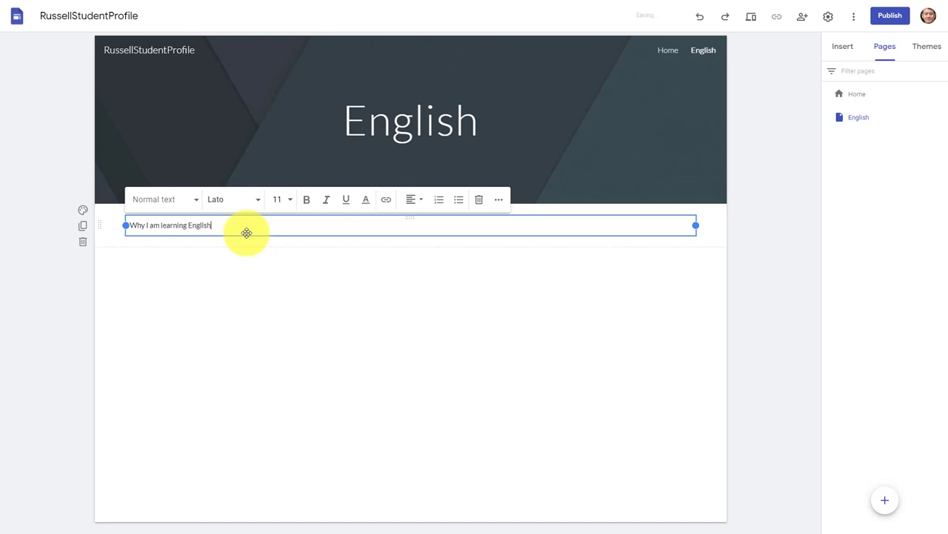
{"action": "key", "text": "Return"}
Step: Make the question "Why I am learning English?" bold
{"action": "left_click_drag", "start_coordinate": [217, 224], "coordinate": [128, 225]}
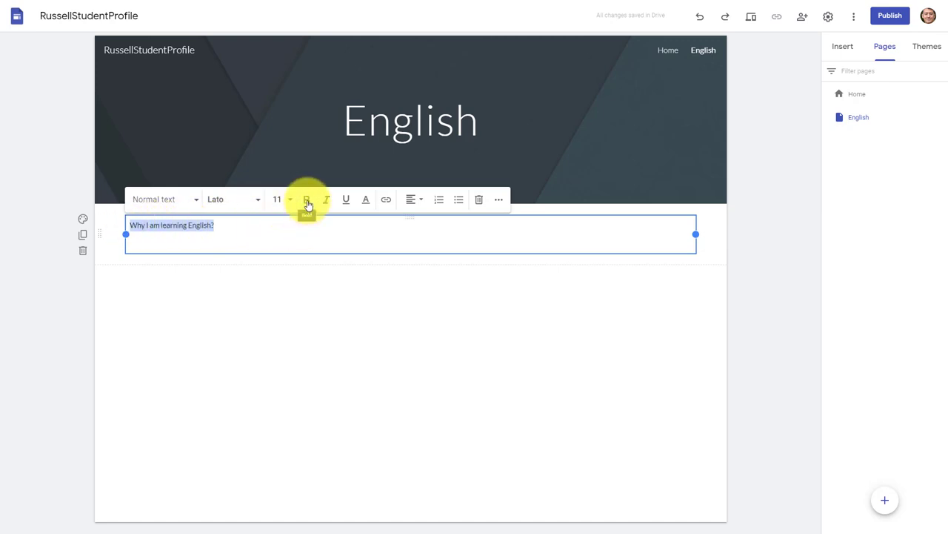
{"action": "left_click", "coordinate": [306, 202]}
{"action": "left_click", "coordinate": [236, 223]}
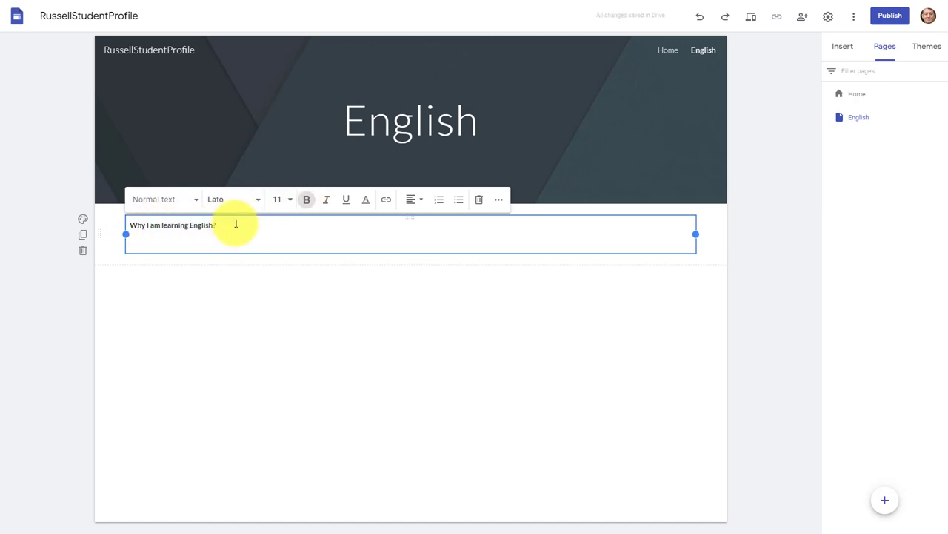
Step: Add a line of random filler text under the first question, leave a gap and enter "What I do to learn English?" below it
{"action": "key", "text": "Return"}
{"action": "type", "text": "lsfjcsajfjfdsjfl"}
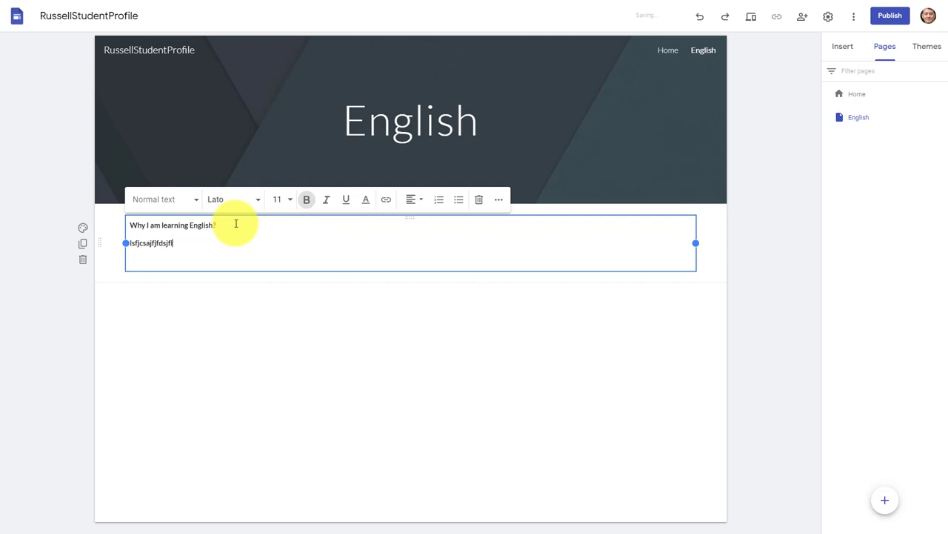
{"action": "type", "text": "afjalfjlsfhslfhasfl"}
{"action": "key", "text": "Return"}
{"action": "key", "text": "Return"}
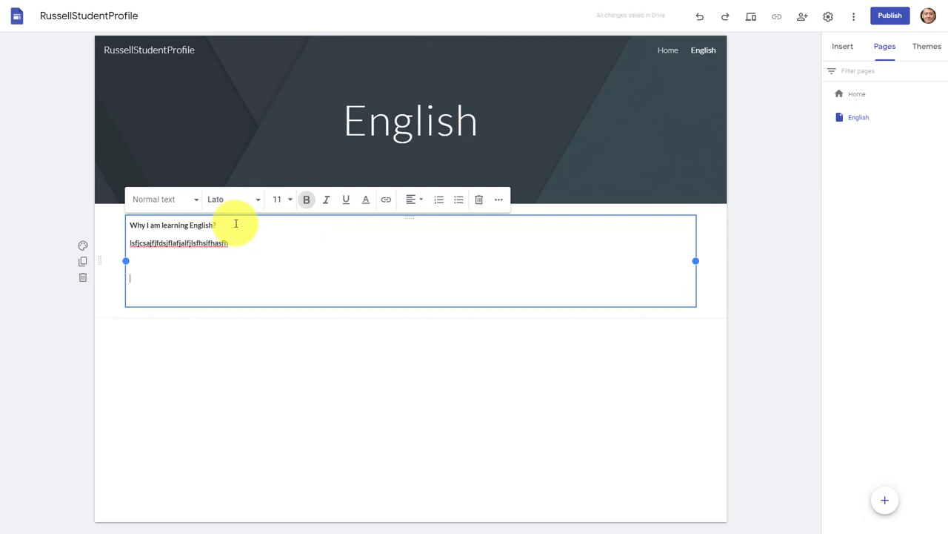
{"action": "type", "text": "What I do to learn English?"}
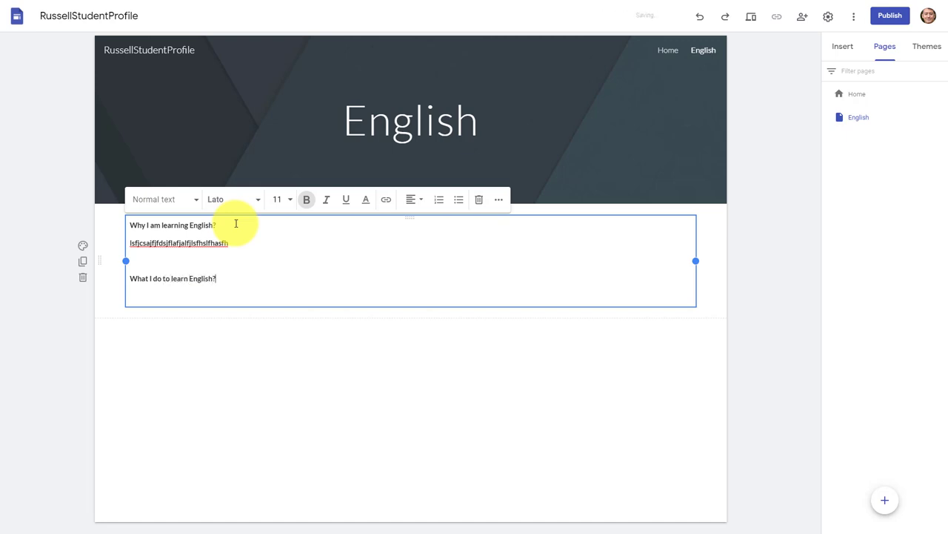
{"action": "key", "text": "Return"}
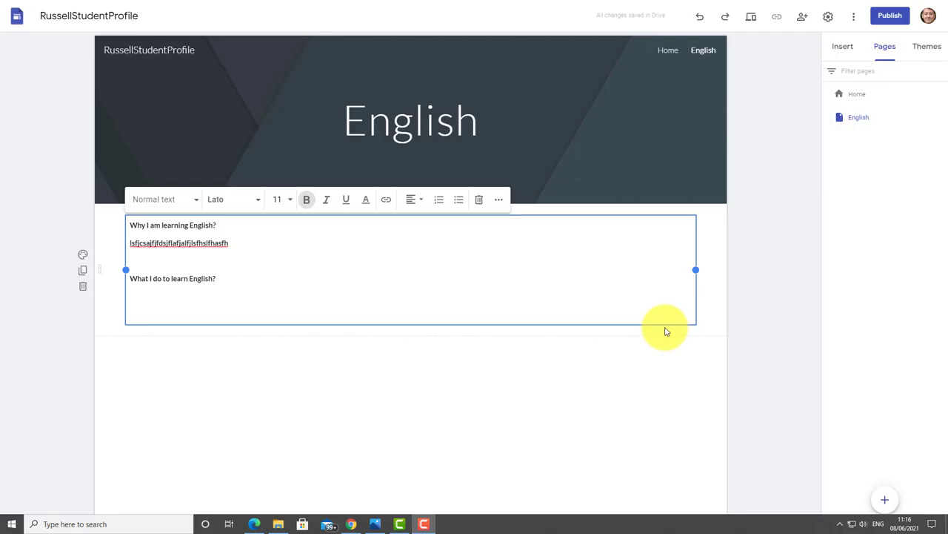
Step: Add a new page named "My favourite singer/band" to the site
{"action": "left_click", "coordinate": [843, 46]}
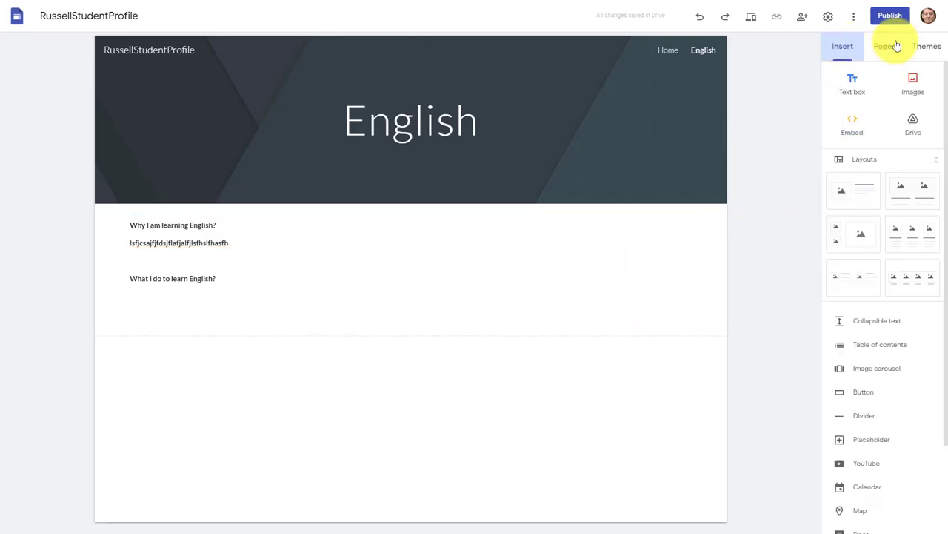
{"action": "left_click", "coordinate": [891, 46]}
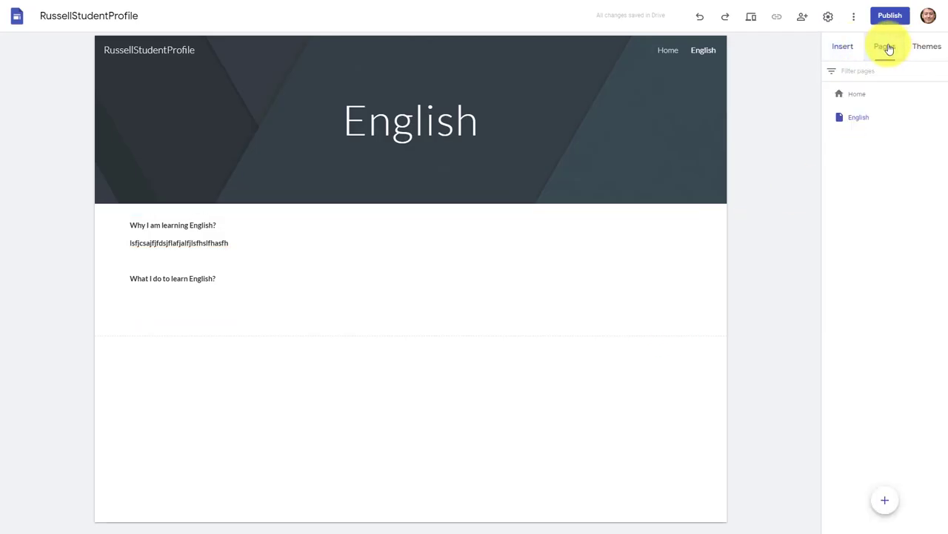
{"action": "left_click", "coordinate": [888, 501]}
{"action": "type", "text": "My favourite singer/band"}
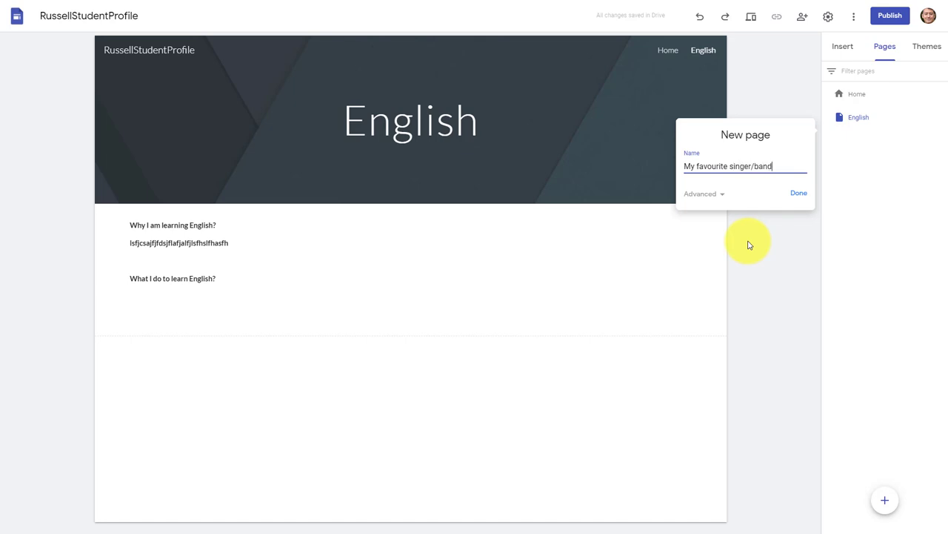
{"action": "left_click", "coordinate": [800, 196]}
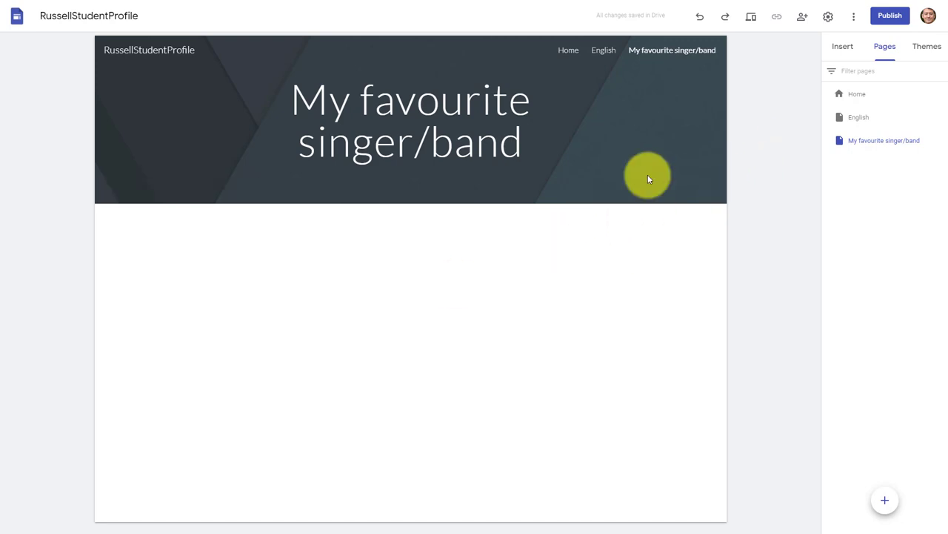
Step: Search YouTube for "Marvin Gaye I want you" and insert the video "Marvin Gaye - I Want You (1976)" on the page
{"action": "left_click", "coordinate": [847, 49]}
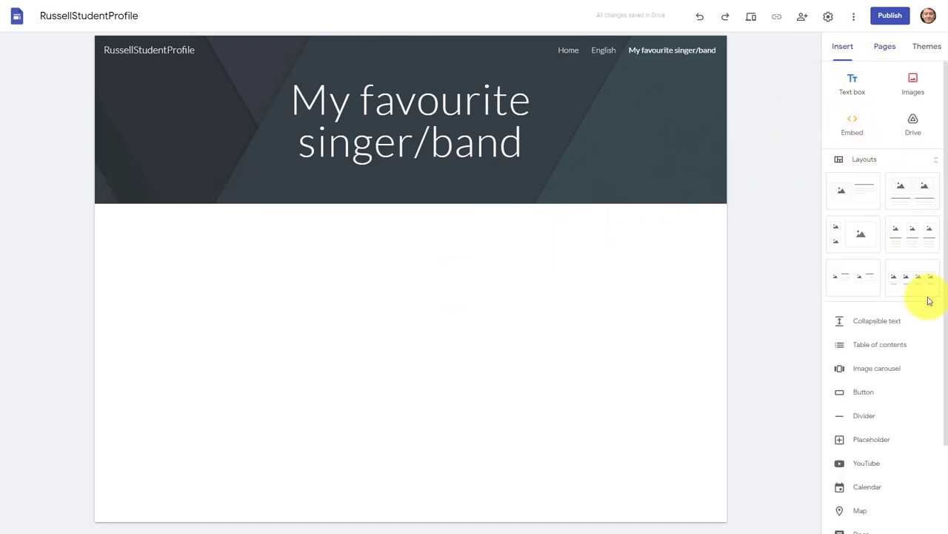
{"action": "left_click", "coordinate": [864, 464]}
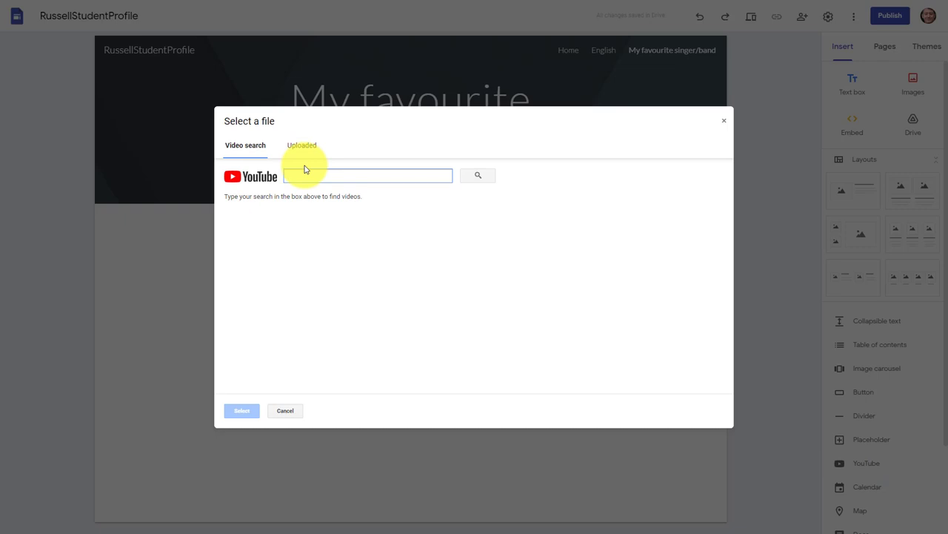
{"action": "type", "text": "Marvin Gay"}
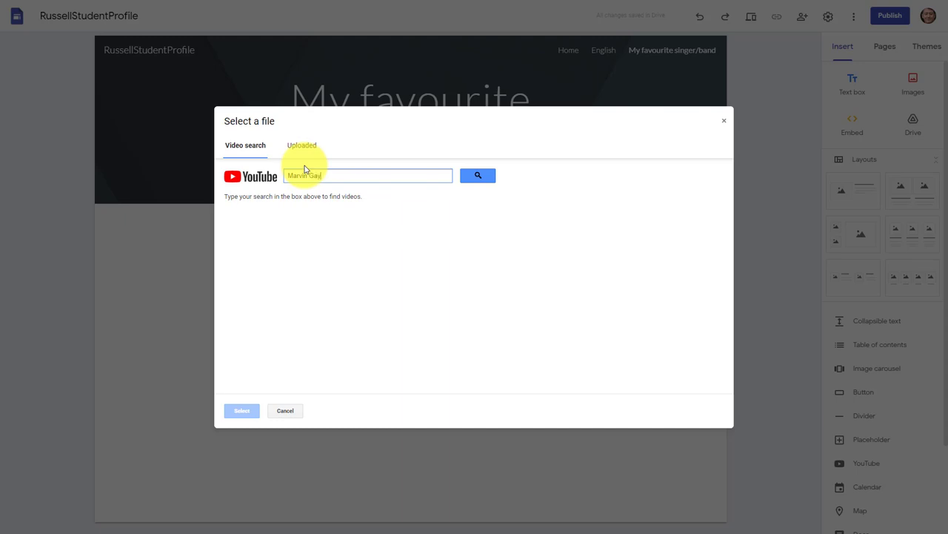
{"action": "type", "text": "e I want"}
{"action": "type", "text": " yhou"}
{"action": "left_click", "coordinate": [477, 176]}
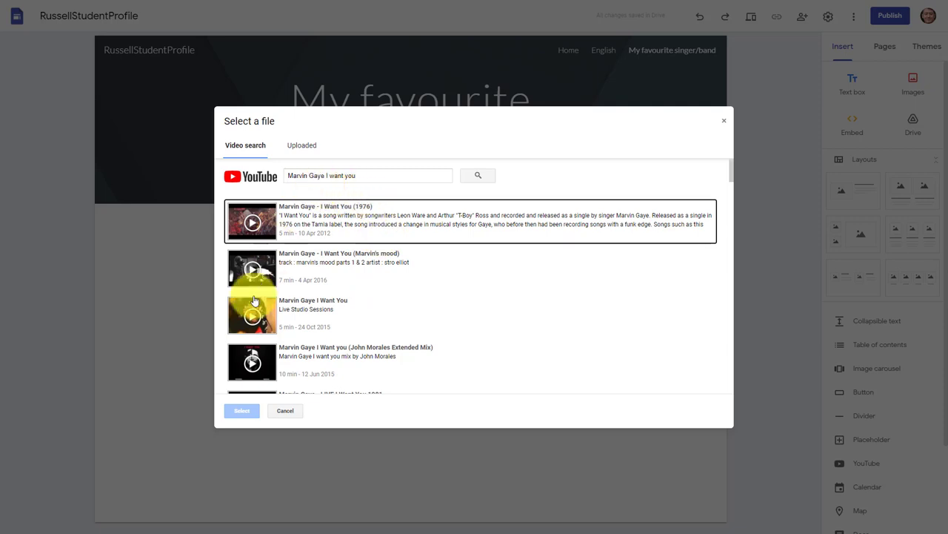
{"action": "left_click", "coordinate": [269, 213]}
{"action": "left_click", "coordinate": [242, 412]}
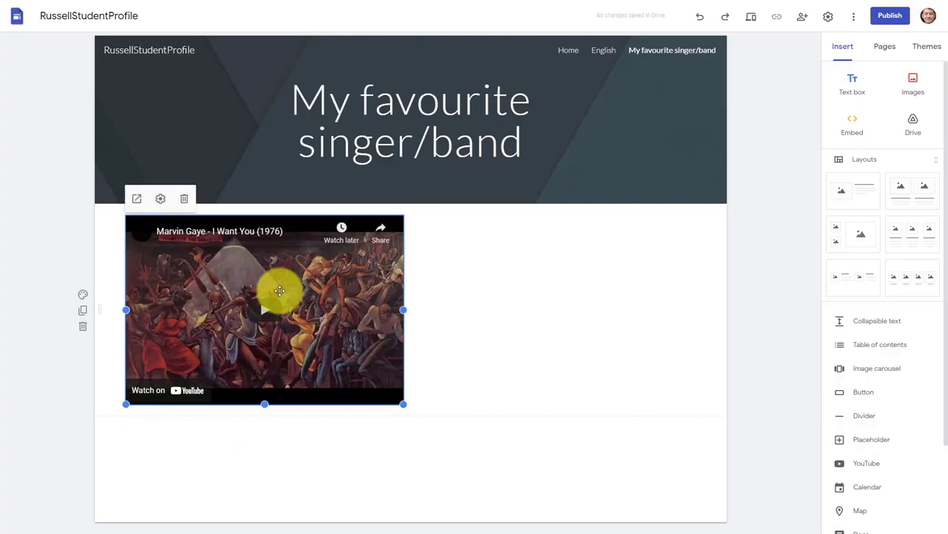
Step: Add a text box beside the video with the bold heading "Write about your favourite singer"
{"action": "double_click", "coordinate": [501, 230]}
{"action": "left_click", "coordinate": [501, 228]}
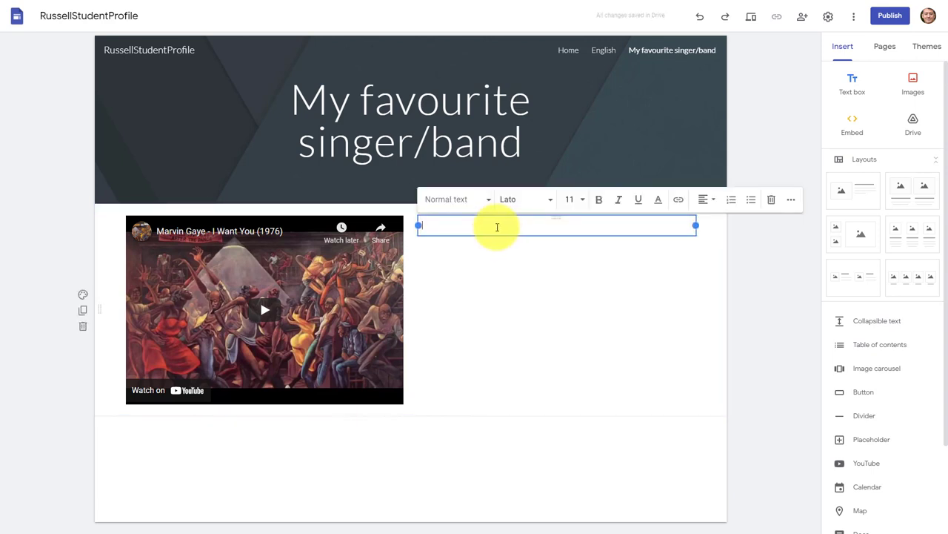
{"action": "type", "text": "Write about your favour"}
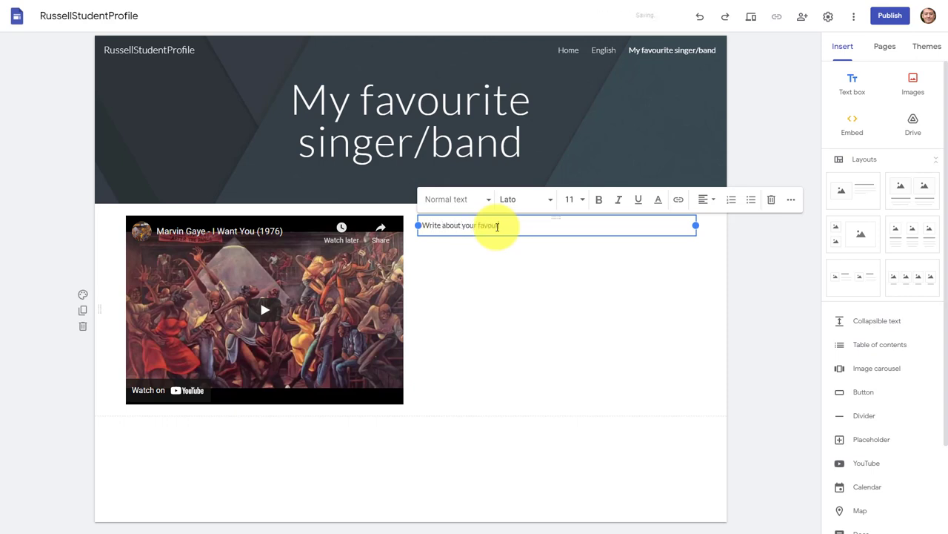
{"action": "type", "text": "ite singer"}
{"action": "key", "text": "Return"}
{"action": "left_click_drag", "start_coordinate": [554, 229], "coordinate": [423, 226]}
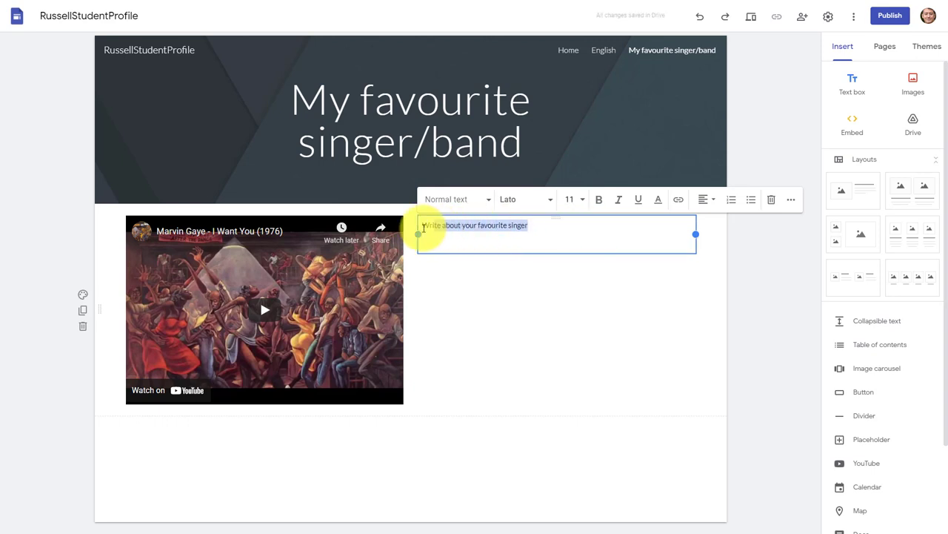
{"action": "left_click", "coordinate": [599, 200]}
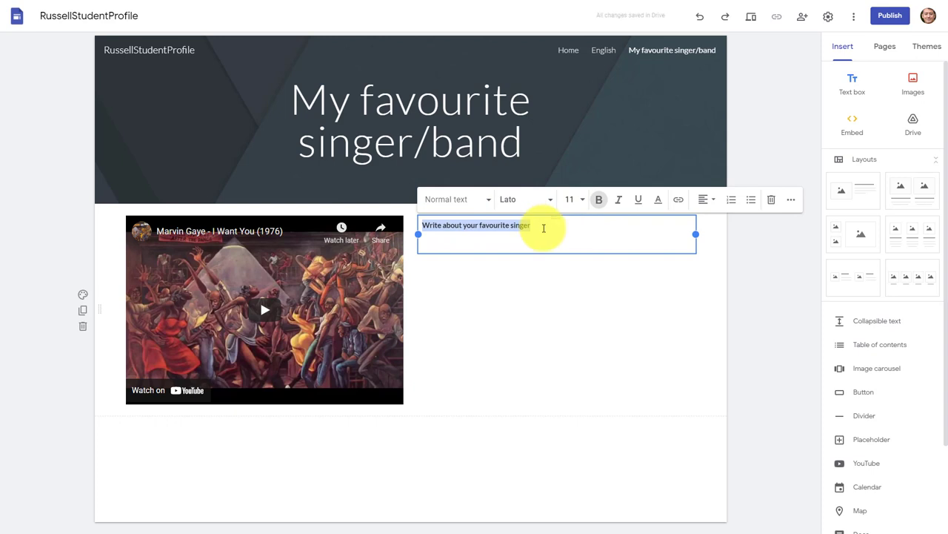
Step: Write two short paragraphs under the heading about Marvin Gaye's great voice, his political songs and why he is the favourite
{"action": "left_click", "coordinate": [446, 242]}
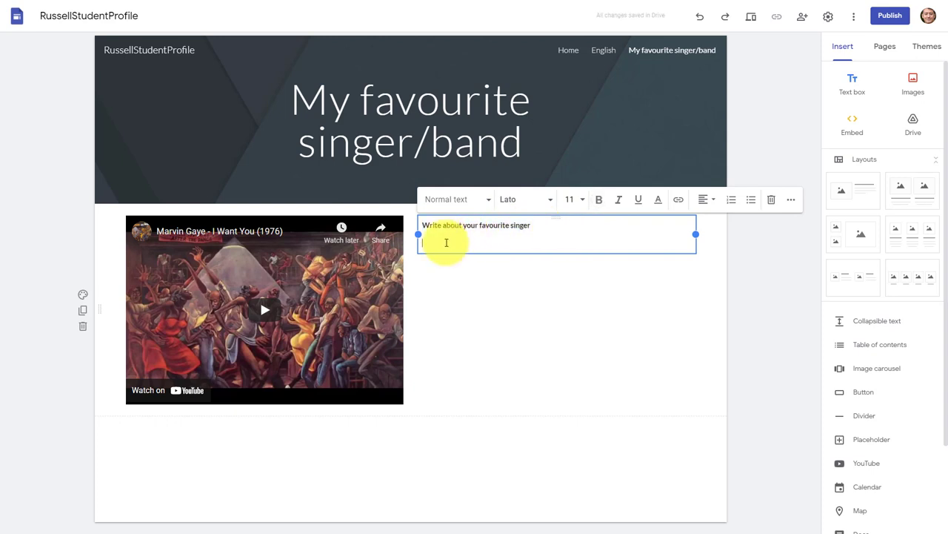
{"action": "type", "text": "Marvin Gaye has a great voice. He is probably the best soul singer that I have heard. I also like what he sings about. Some of his songs are quite political and they represent a crucial time in USA history.   There are other singers that I like but he is probably my favourite. This songs sends shivers down my spine."}
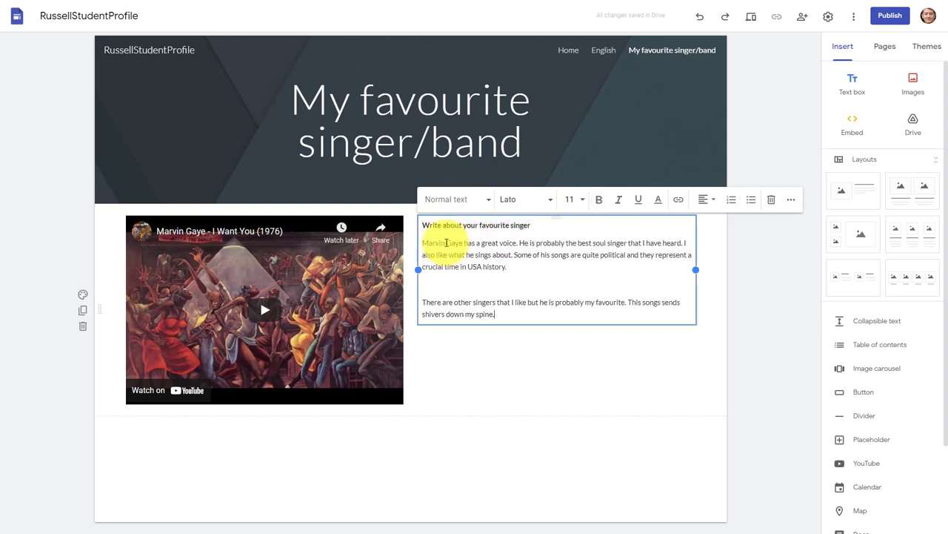
{"action": "left_click", "coordinate": [529, 363]}
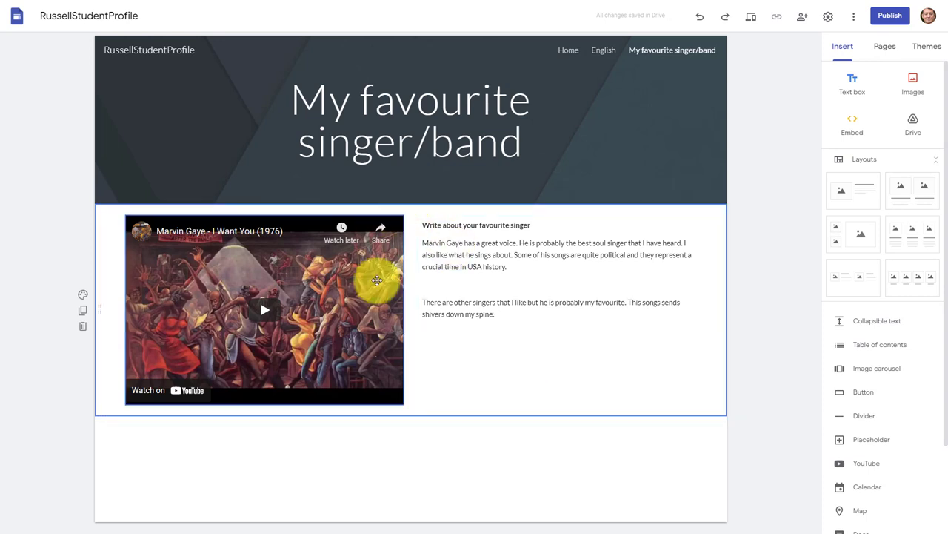
Step: Review the Home, English and My favourite singer/band pages through the site's navigation links
{"action": "left_click", "coordinate": [569, 51]}
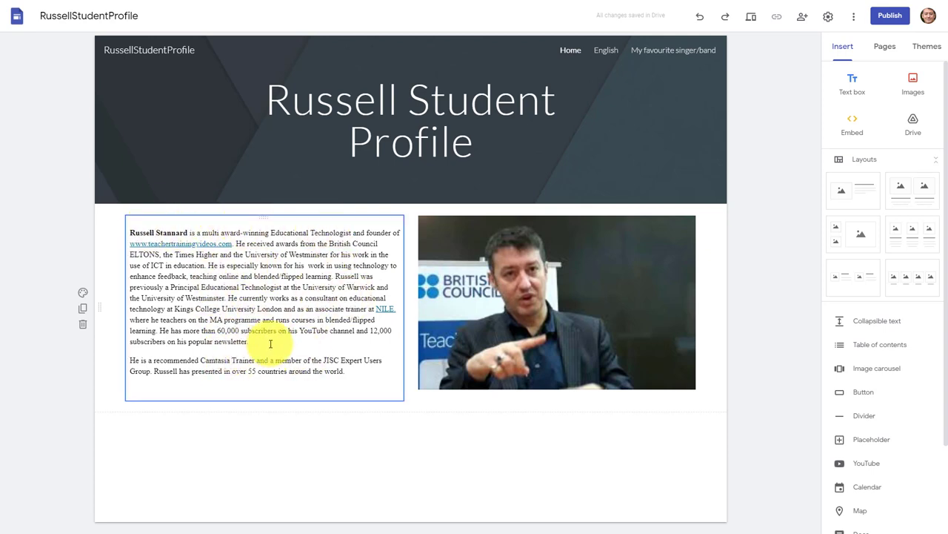
{"action": "left_click", "coordinate": [605, 52]}
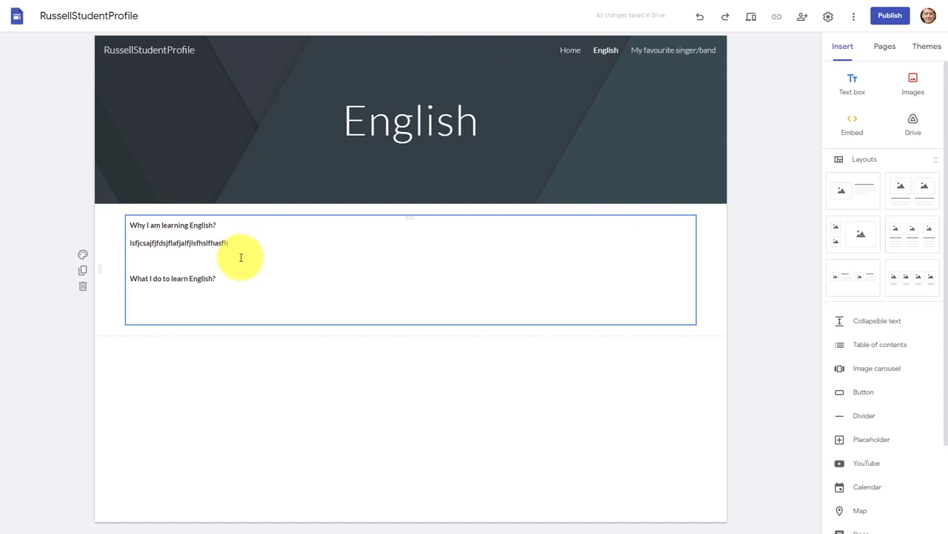
{"action": "left_click", "coordinate": [211, 328]}
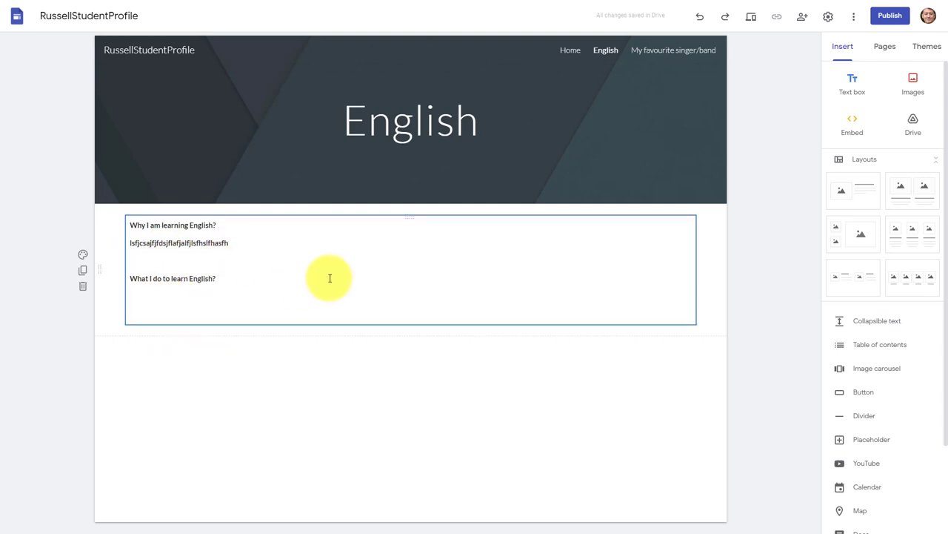
{"action": "left_click", "coordinate": [665, 47]}
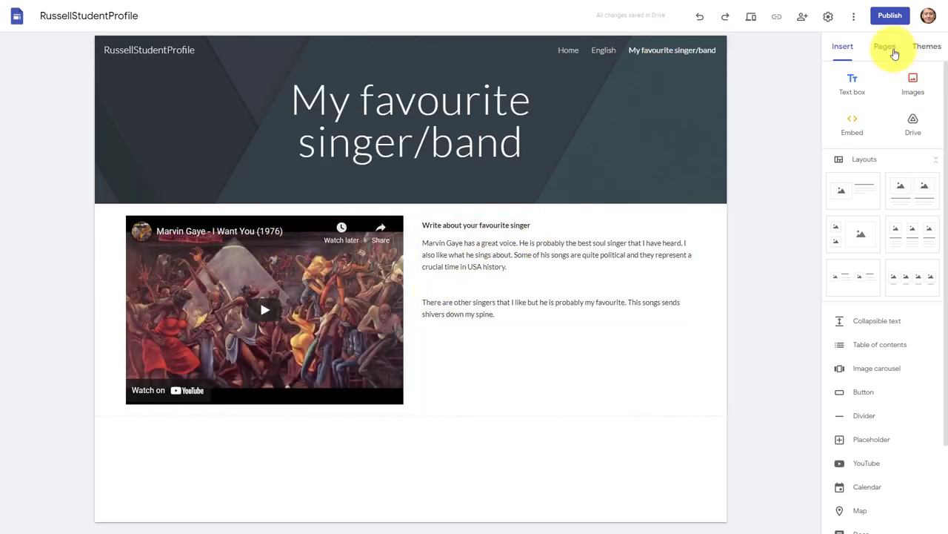
Step: Add a new page named "A special place" to the site
{"action": "left_click", "coordinate": [888, 46]}
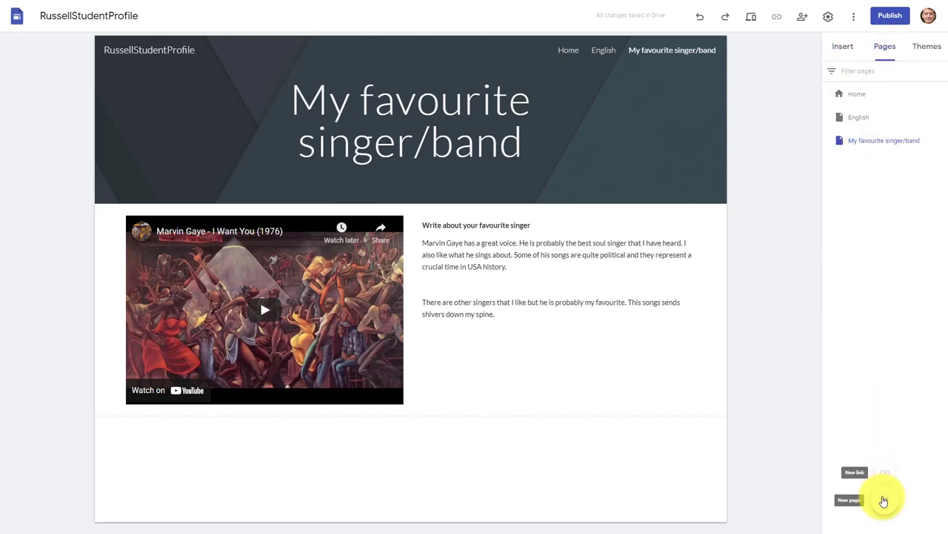
{"action": "left_click", "coordinate": [885, 495]}
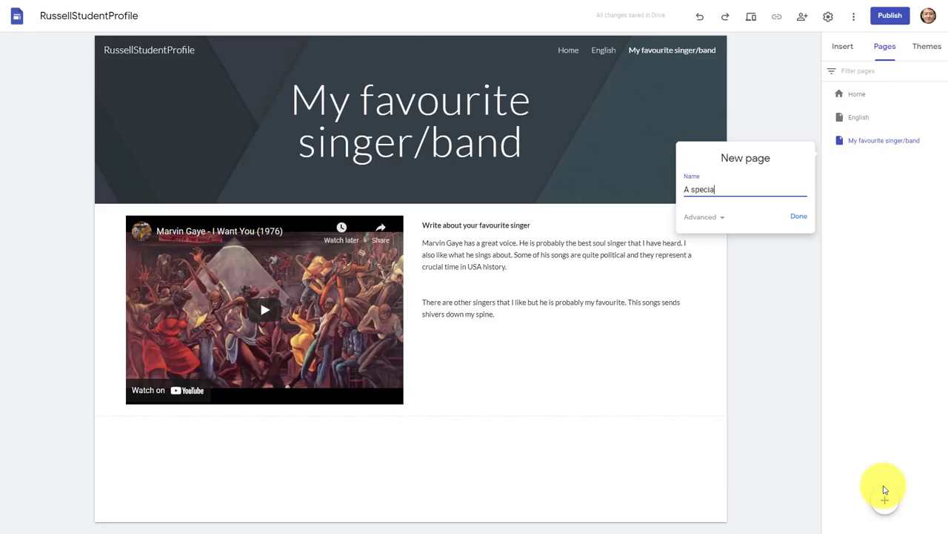
{"action": "type", "text": "e"}
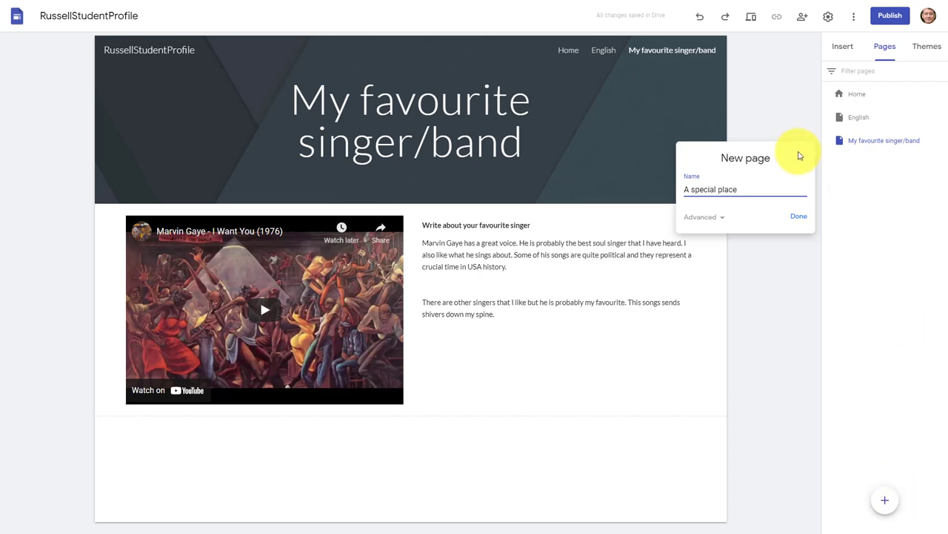
{"action": "left_click", "coordinate": [797, 217]}
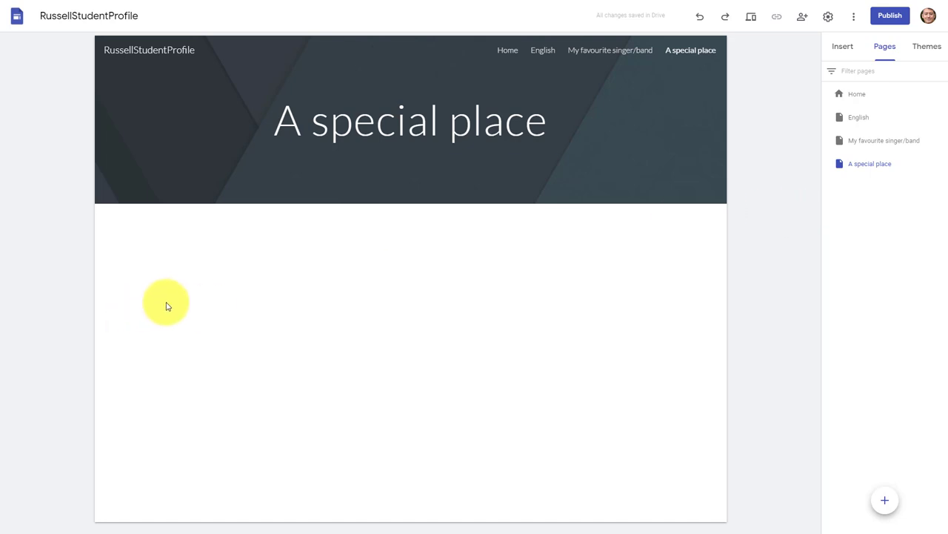
Step: Start inserting an image by URL in the empty area below the heading of the page "A special place"
{"action": "double_click", "coordinate": [167, 305]}
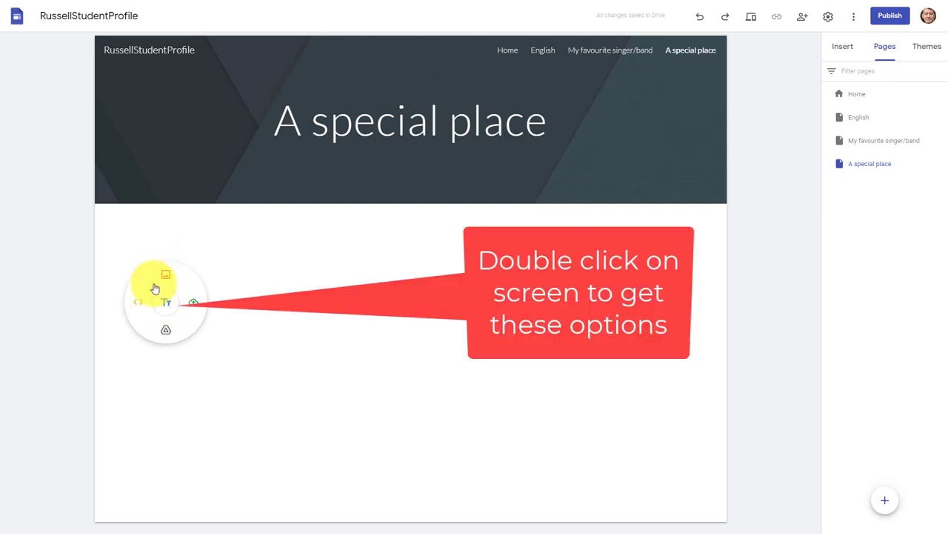
{"action": "left_click", "coordinate": [165, 278]}
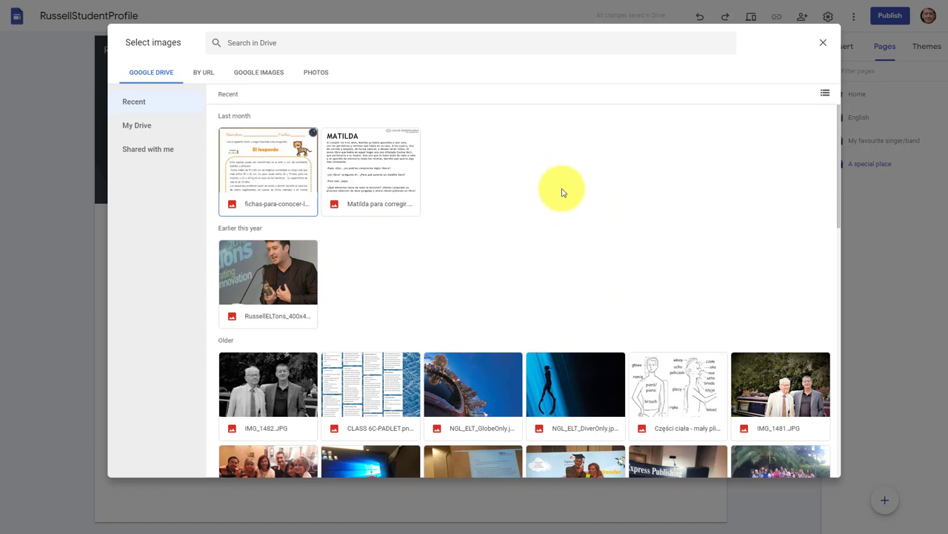
{"action": "left_click", "coordinate": [204, 77]}
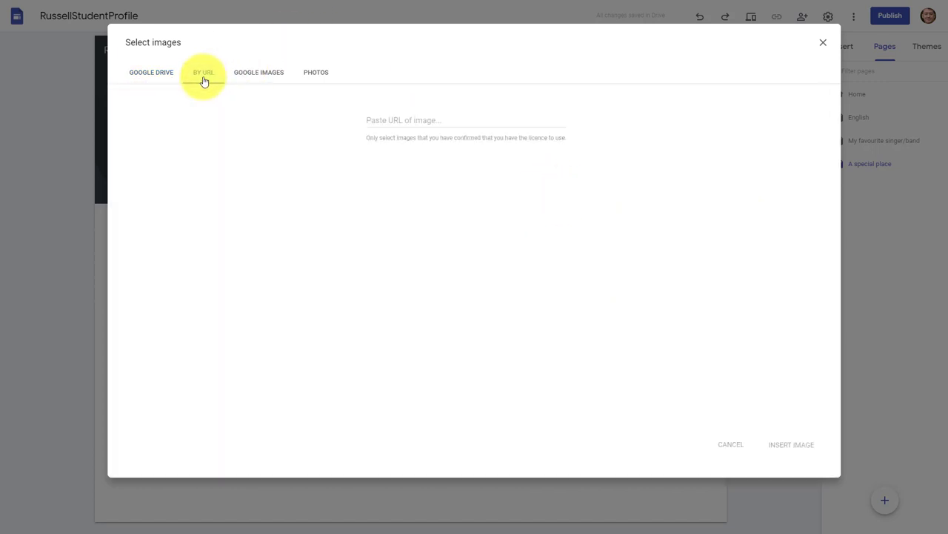
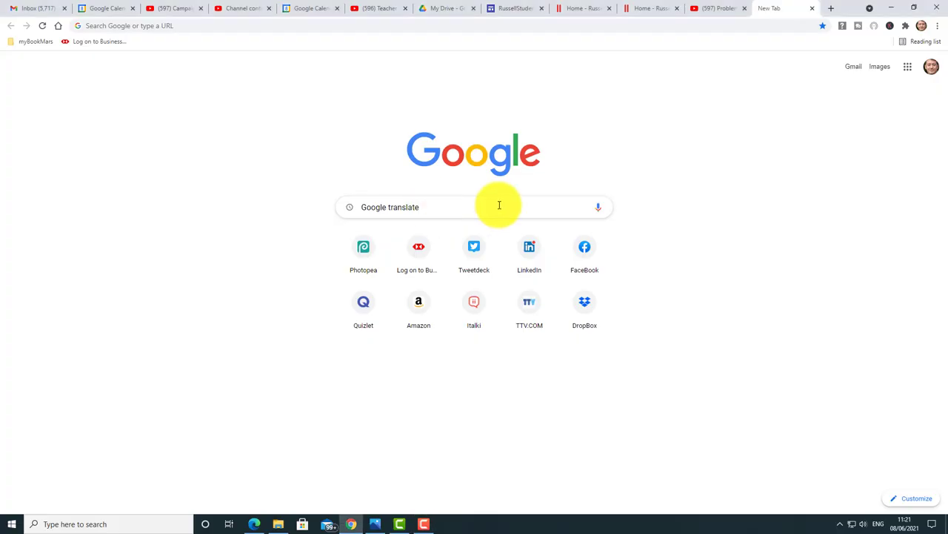
Step: Clear the existing Google search text and search for "pictures of crete rethymnon", showing the image results
{"action": "left_click", "coordinate": [500, 205]}
{"action": "key", "text": "BackSpace"}
{"action": "key", "text": "BackSpace"}
{"action": "key", "text": "BackSpace"}
{"action": "key", "text": "BackSpace"}
{"action": "key", "text": "BackSpace"}
{"action": "key", "text": "BackSpace"}
{"action": "key", "text": "BackSpace"}
{"action": "key", "text": "BackSpace"}
{"action": "key", "text": "BackSpace"}
{"action": "key", "text": "BackSpace"}
{"action": "key", "text": "BackSpace"}
{"action": "key", "text": "BackSpace"}
{"action": "key", "text": "BackSpace"}
{"action": "key", "text": "BackSpace"}
{"action": "key", "text": "BackSpace"}
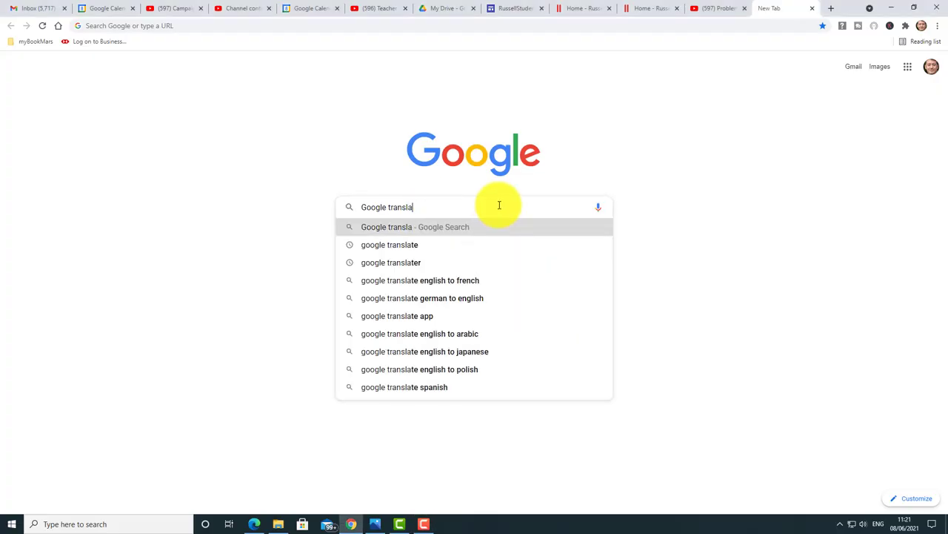
{"action": "key", "text": "BackSpace"}
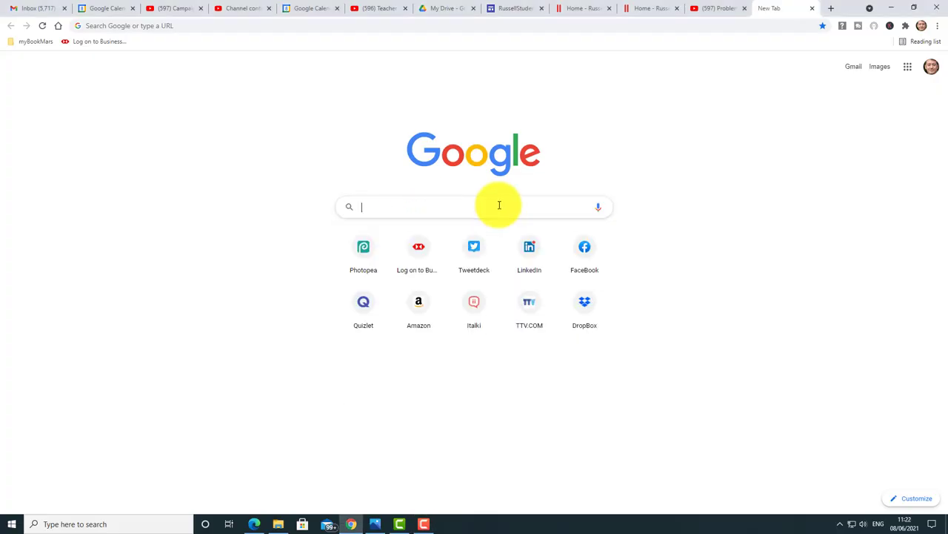
{"action": "type", "text": "Pictu"}
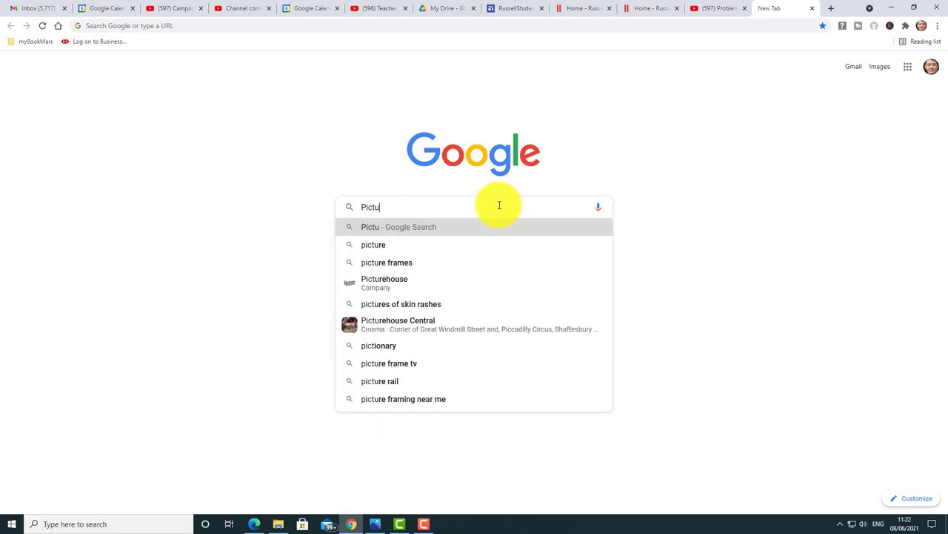
{"action": "type", "text": "res of Crete R"}
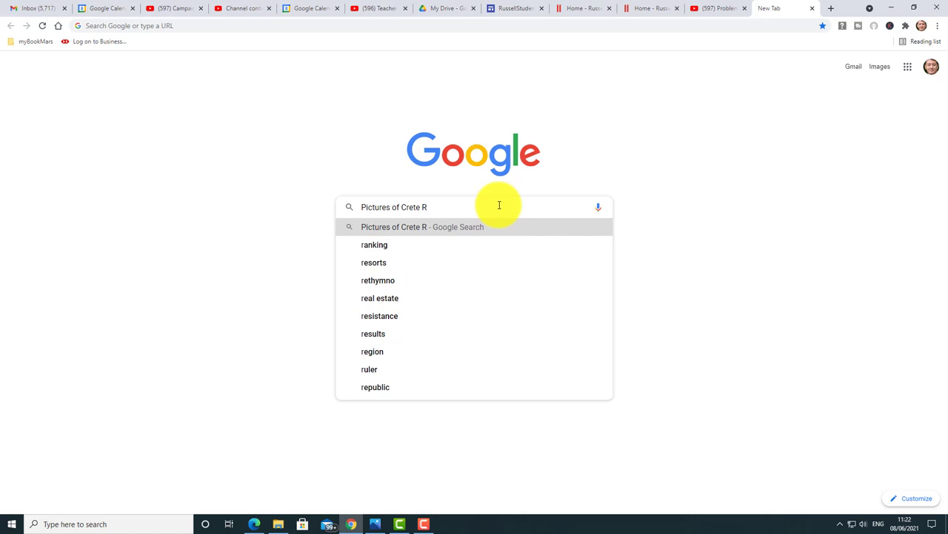
{"action": "type", "text": "eh"}
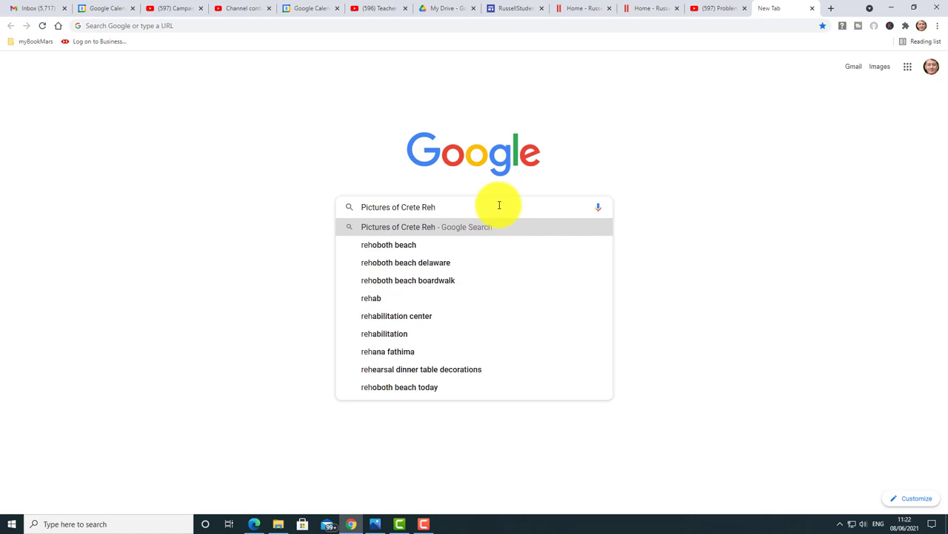
{"action": "key", "text": "BackSpace"}
{"action": "type", "text": "thyn"}
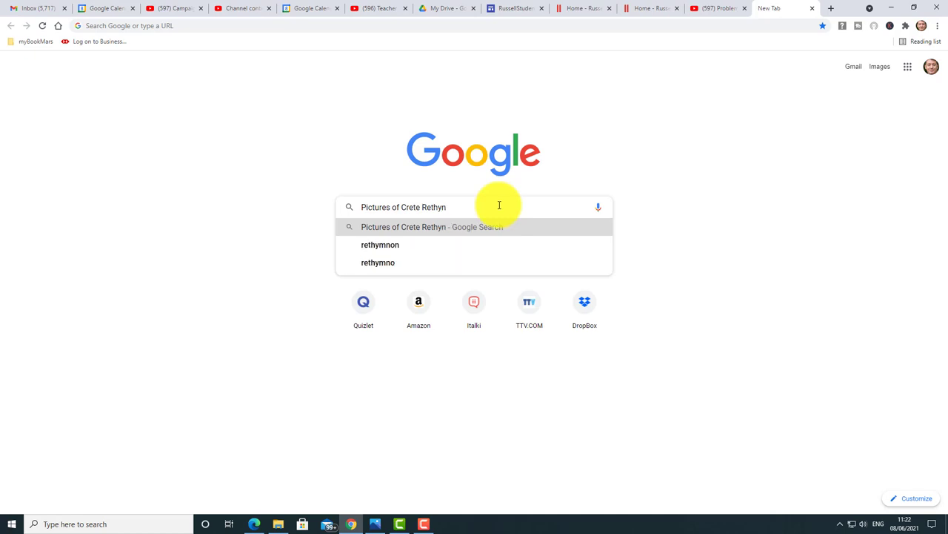
{"action": "left_click", "coordinate": [394, 246]}
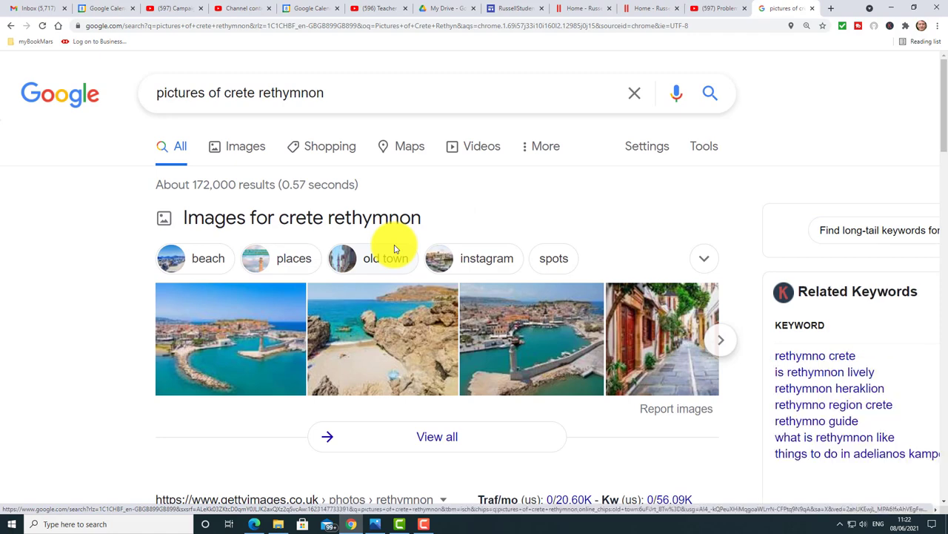
{"action": "left_click", "coordinate": [241, 148]}
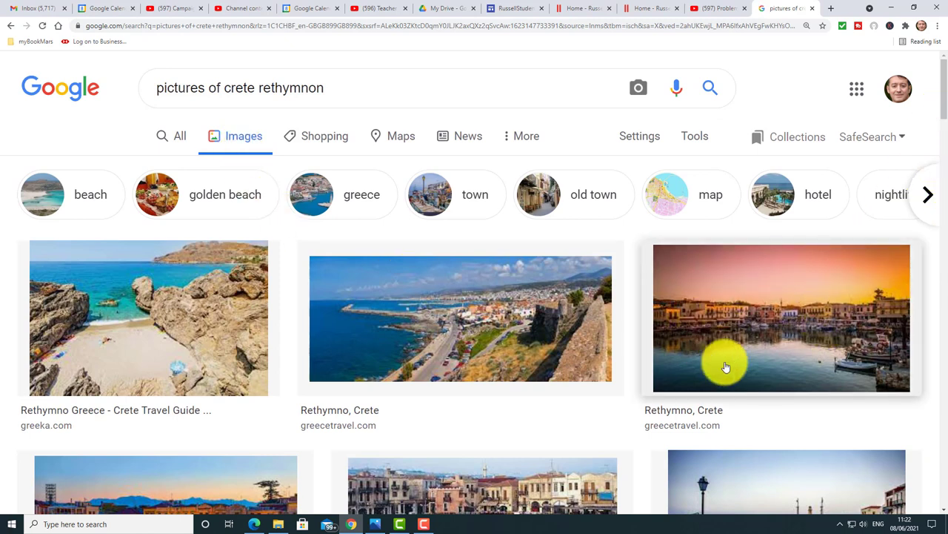
Step: Open the sunset harbour picture of Rethymno from greecetravel.com and copy its image address
{"action": "left_click", "coordinate": [746, 315]}
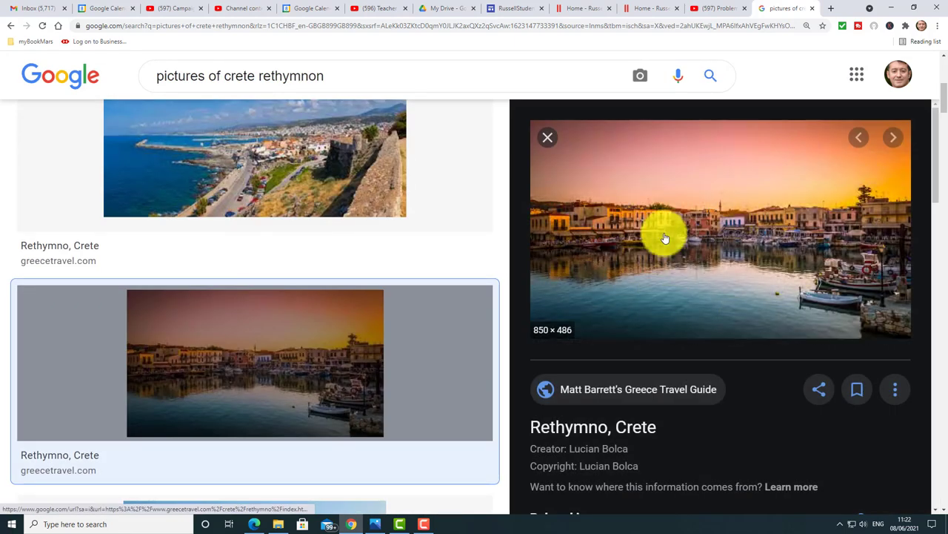
{"action": "right_click", "coordinate": [695, 211]}
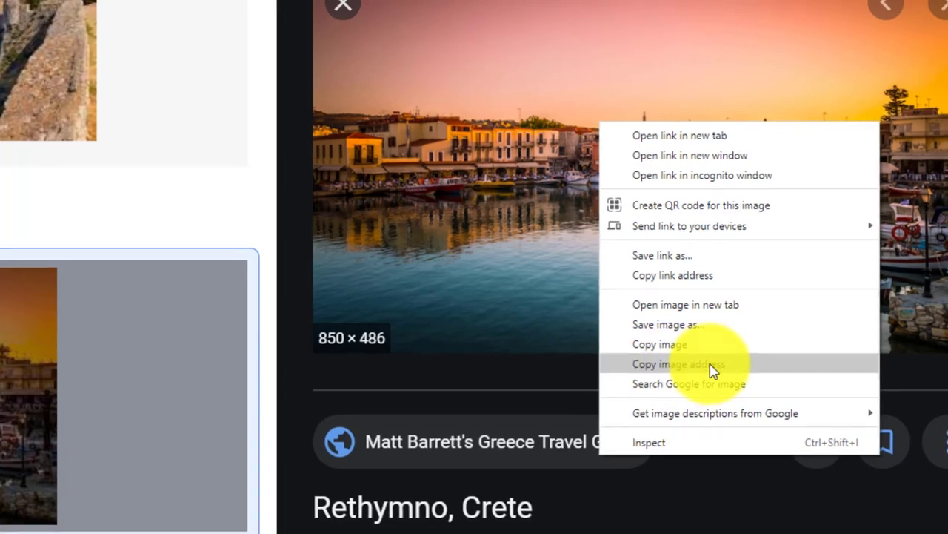
{"action": "left_click", "coordinate": [714, 370]}
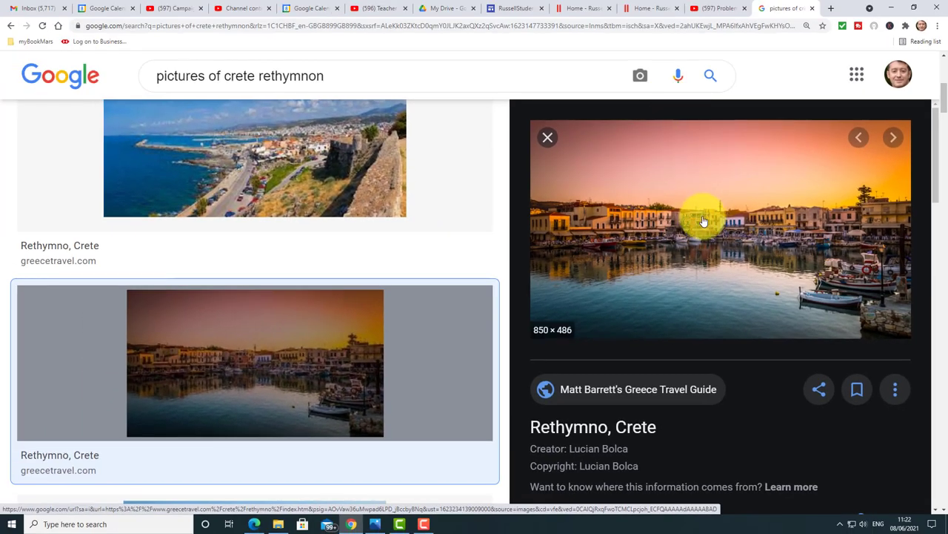
Step: Return to the site editor, insert the harbour picture from the copied URL and enlarge it to nearly half the page width
{"action": "key", "text": "ctrl+8"}
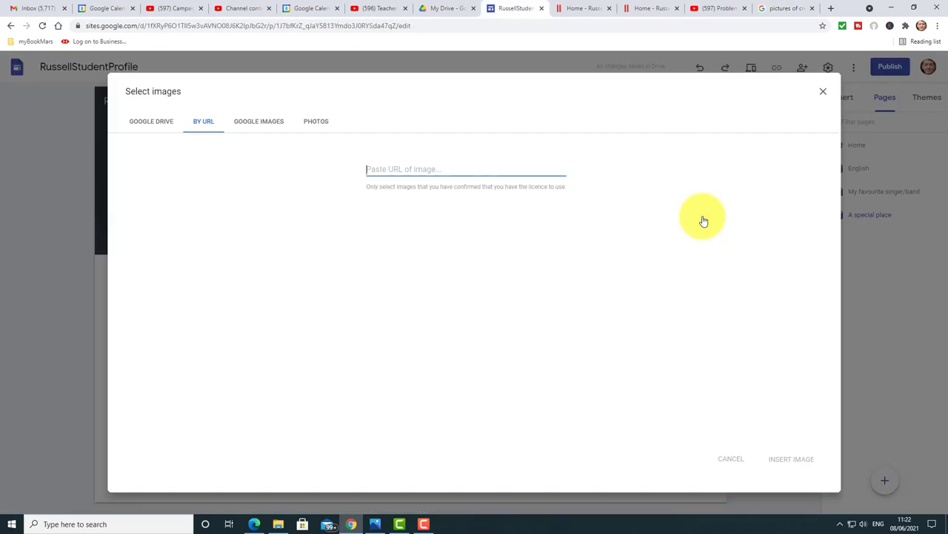
{"action": "key", "text": "ctrl+v"}
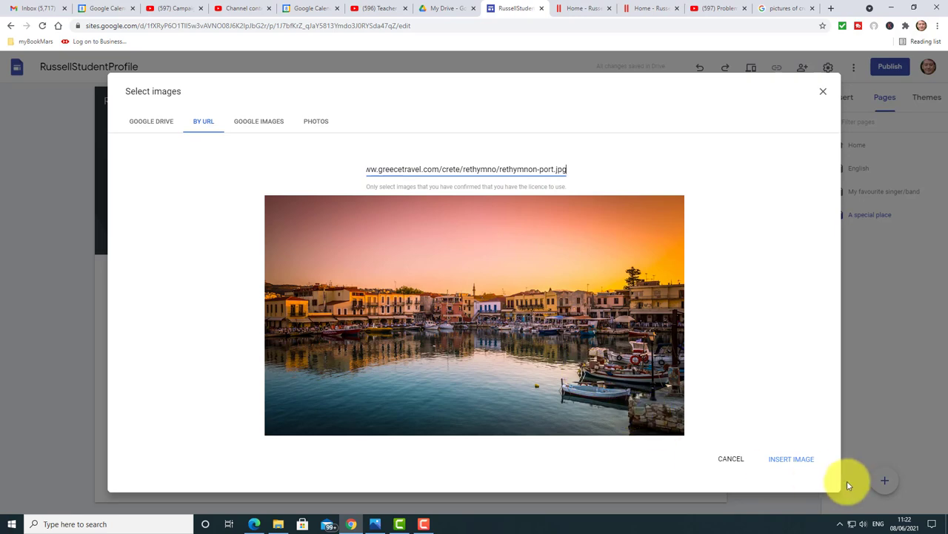
{"action": "left_click", "coordinate": [801, 461]}
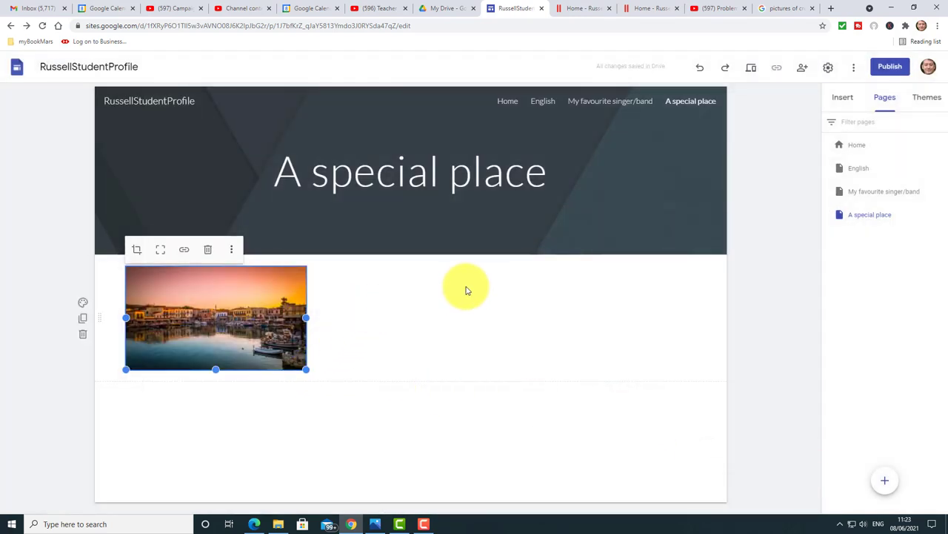
{"action": "left_click_drag", "start_coordinate": [307, 370], "coordinate": [412, 398]}
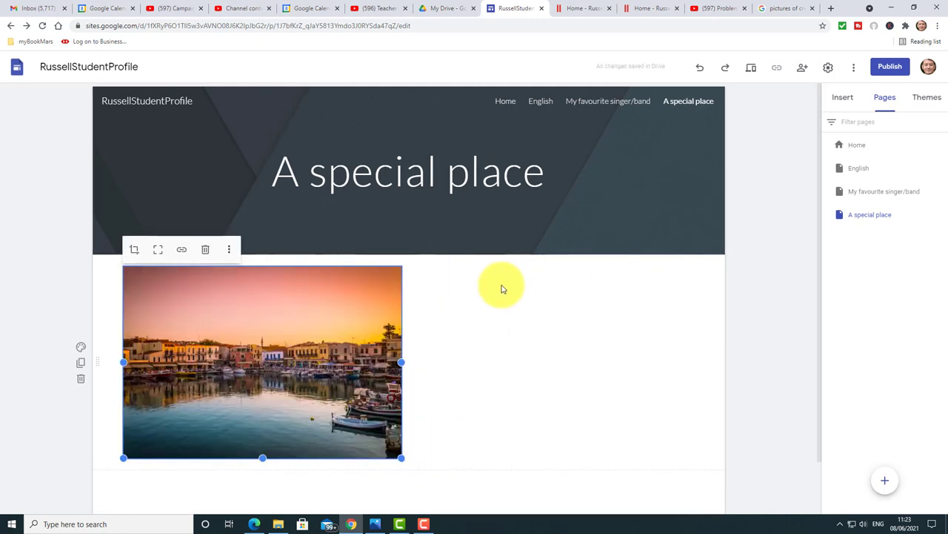
Step: Add a text box beside the harbour picture with the line "A special place" followed by a blank line
{"action": "double_click", "coordinate": [501, 288]}
{"action": "left_click", "coordinate": [510, 288]}
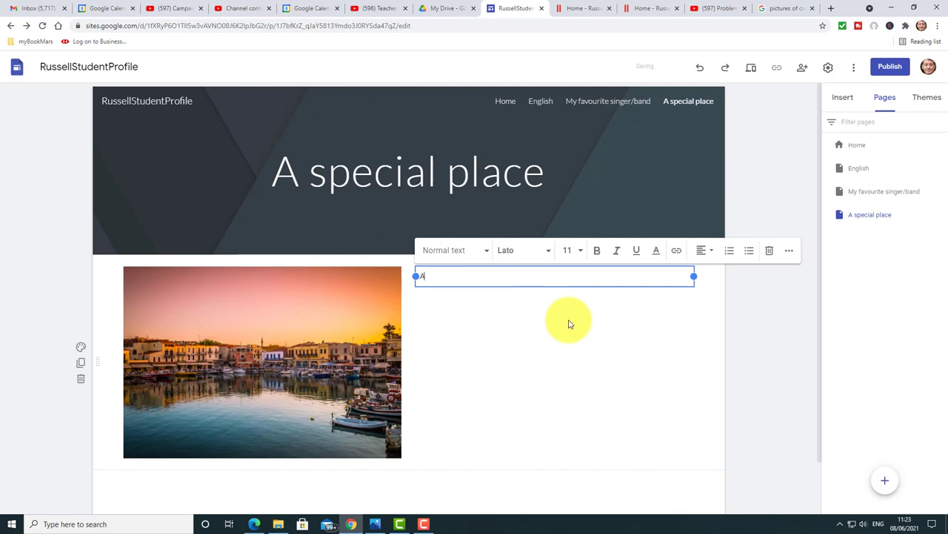
{"action": "type", "text": "A speci"}
{"action": "key", "text": "BackSpace"}
{"action": "type", "text": "ial place"}
{"action": "key", "text": "Return"}
{"action": "key", "text": "Return"}
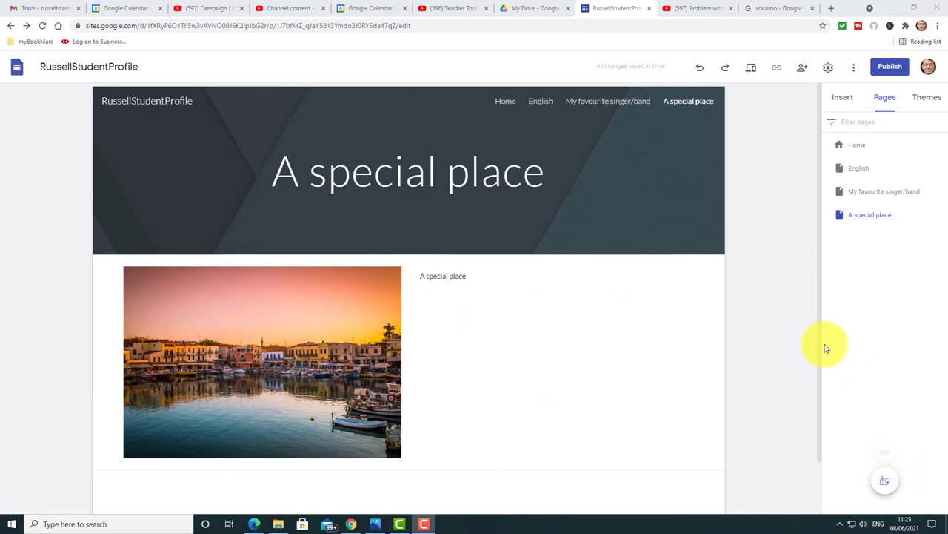
Step: Add a new page named "Hobbies and habits" to the site
{"action": "left_click", "coordinate": [885, 482]}
{"action": "type", "text": "Ho"}
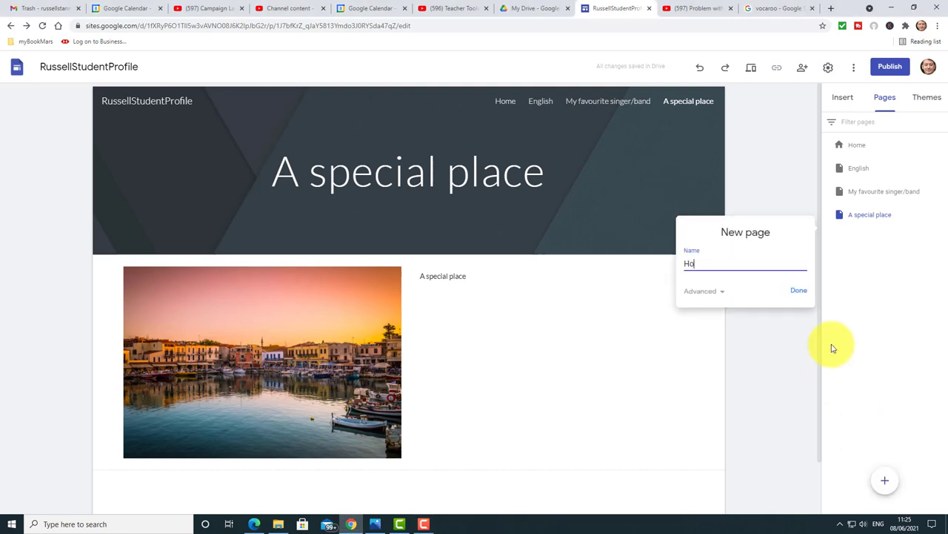
{"action": "type", "text": "bbies and habits"}
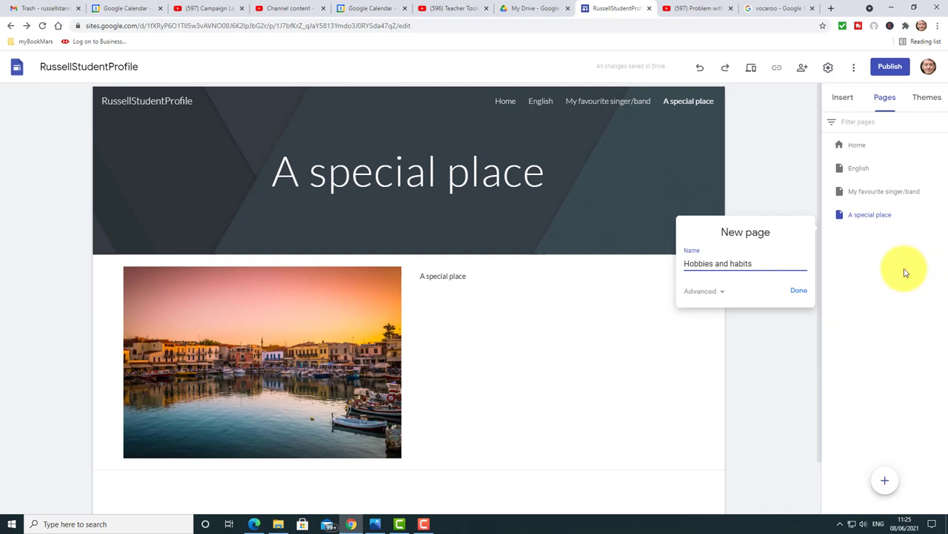
{"action": "left_click", "coordinate": [798, 293]}
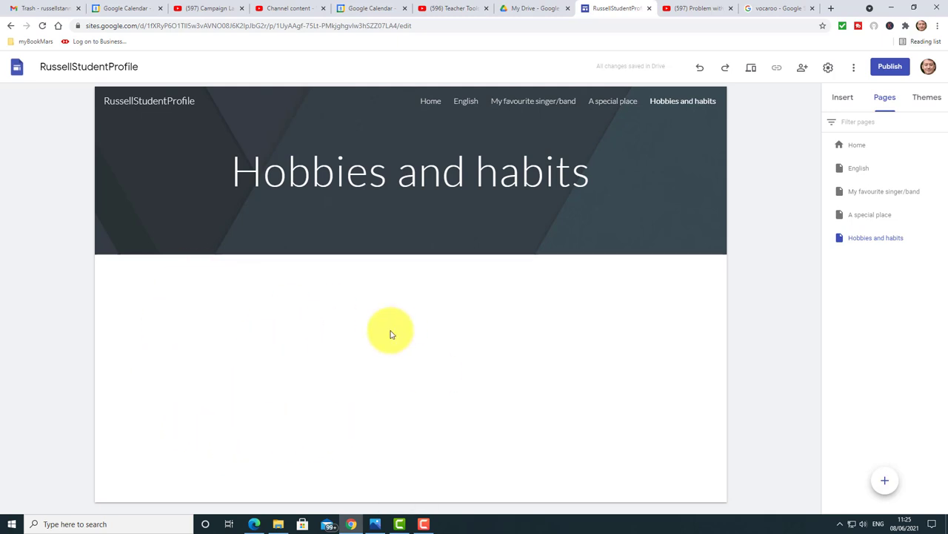
Step: Switch to the Google results for Vocaroo, go full screen and open the Vocaroo online voice recorder
{"action": "key", "text": "ctrl+9"}
{"action": "key", "text": "F11"}
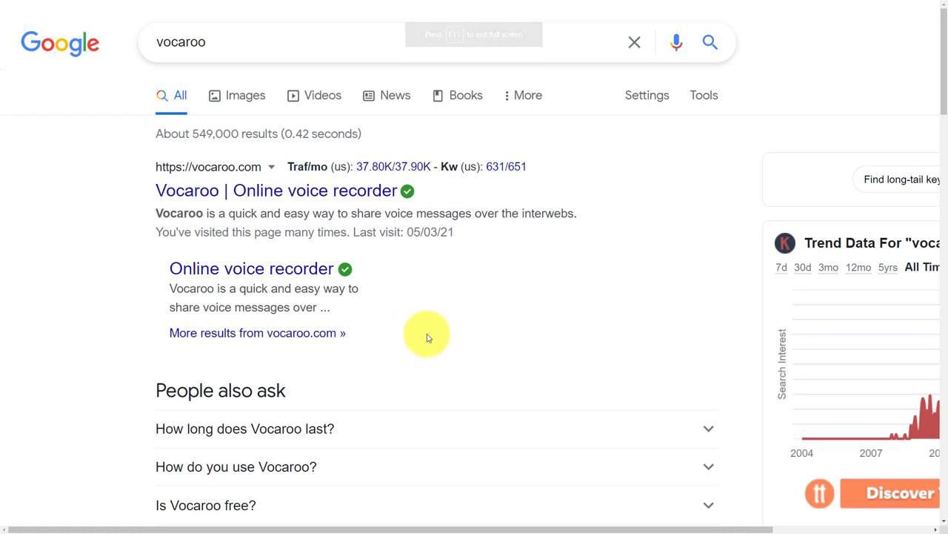
{"action": "left_click", "coordinate": [335, 191]}
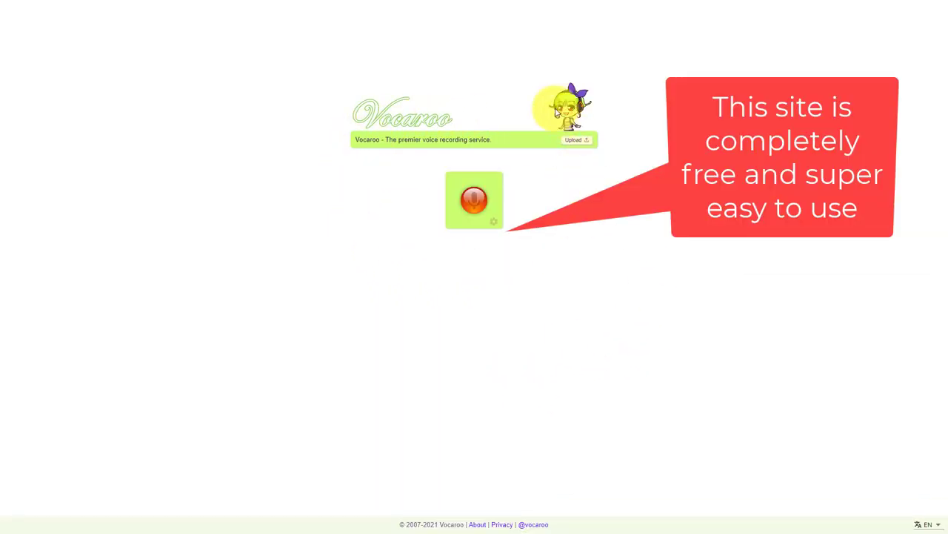
Step: Record a voice message of about 1 minute 12 seconds in Vocaroo and play back its opening seconds
{"action": "left_click", "coordinate": [475, 202]}
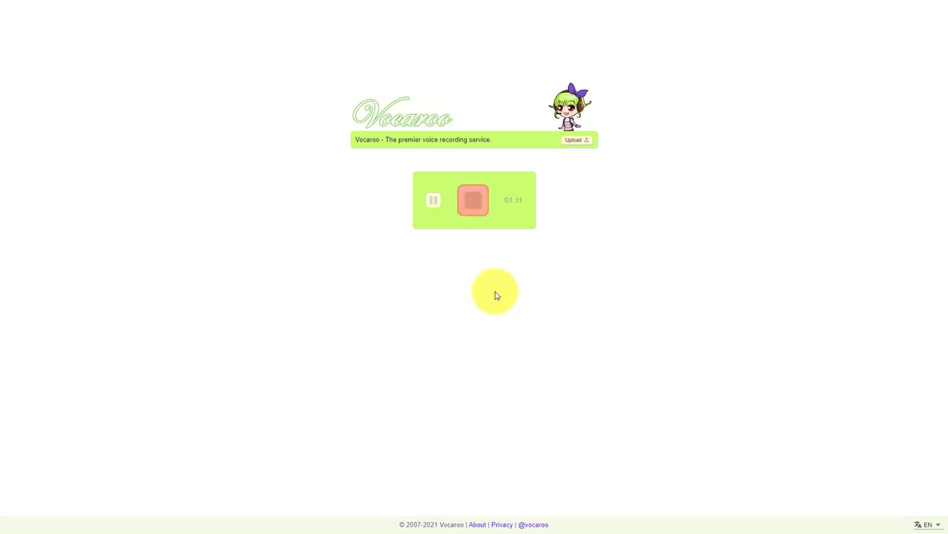
{"action": "left_click", "coordinate": [478, 210]}
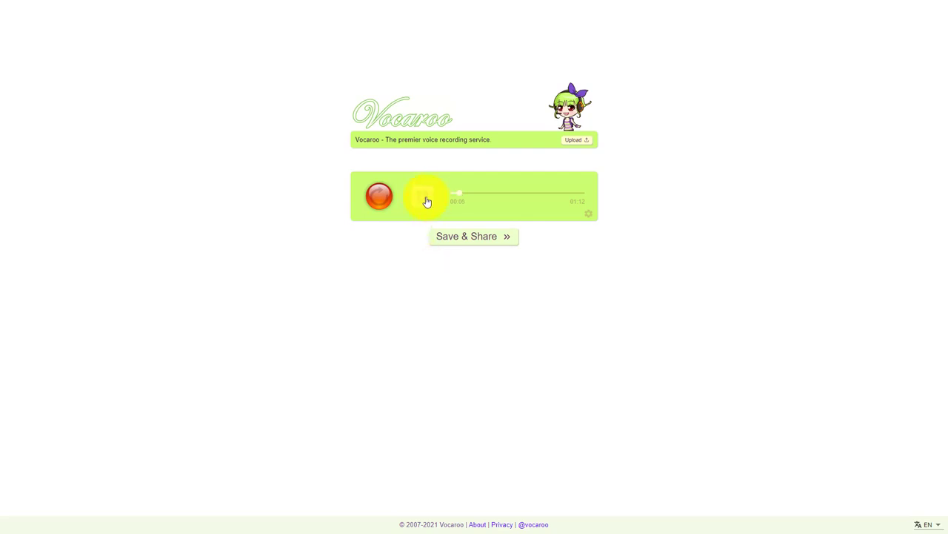
{"action": "left_click", "coordinate": [426, 200]}
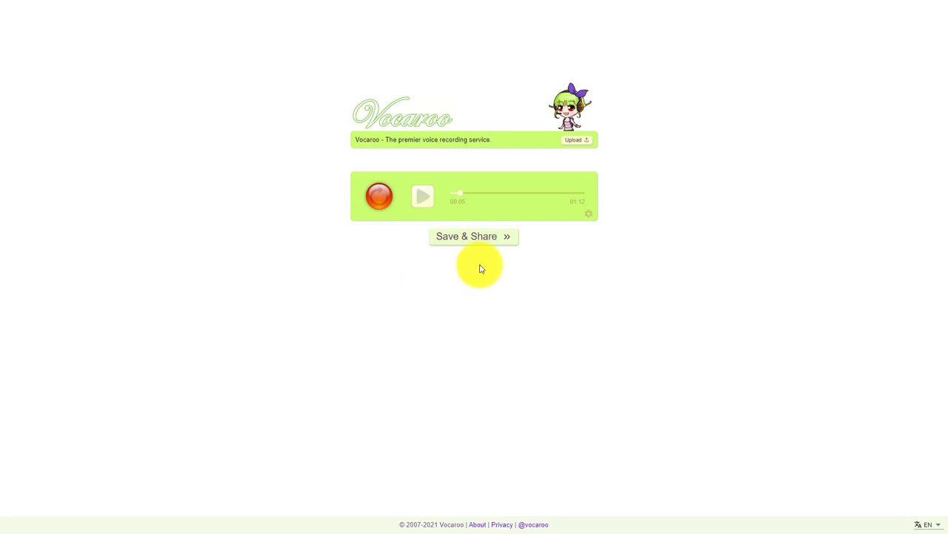
Step: Save the voice recording for sharing and copy its embed code
{"action": "left_click", "coordinate": [477, 238]}
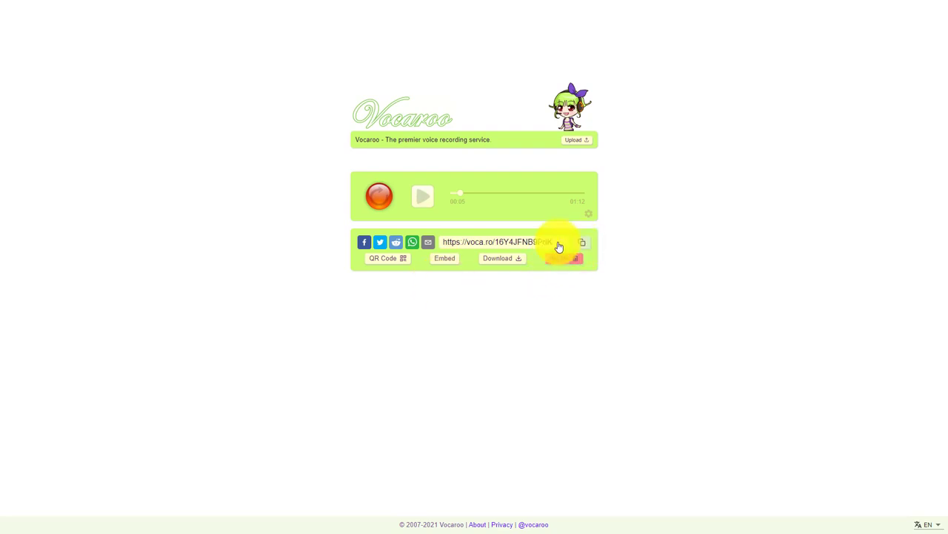
{"action": "left_click", "coordinate": [445, 259]}
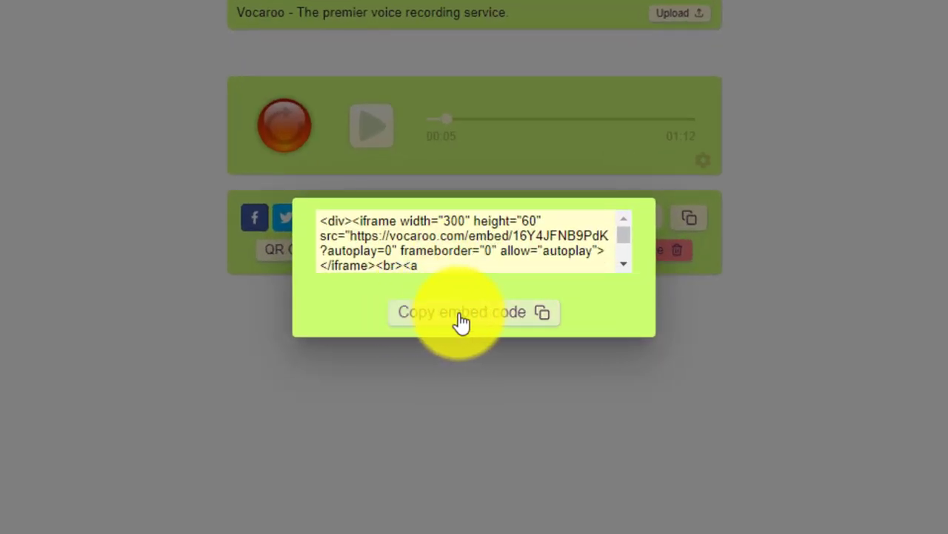
{"action": "left_click", "coordinate": [469, 320]}
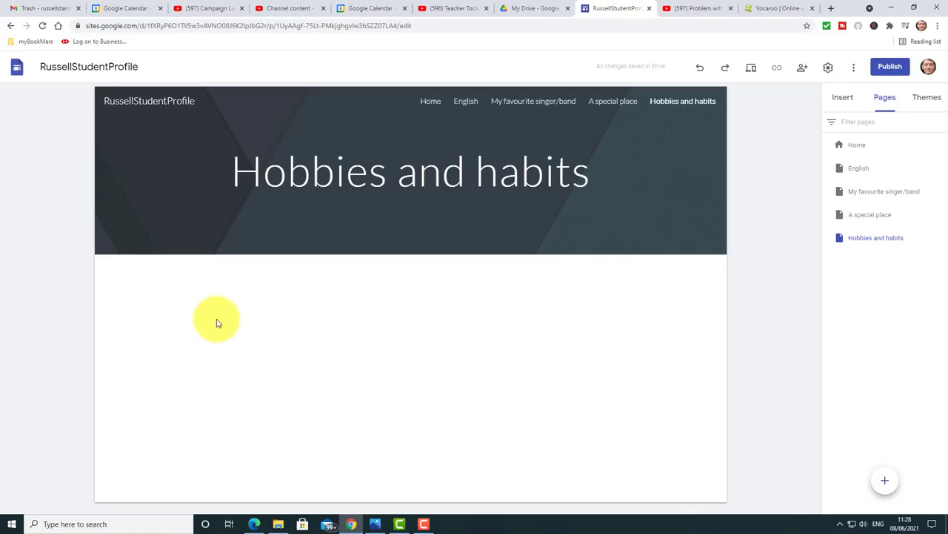
Step: Embed the Vocaroo recording in the body of the "Hobbies and habits" page using the copied embed code
{"action": "double_click", "coordinate": [183, 339]}
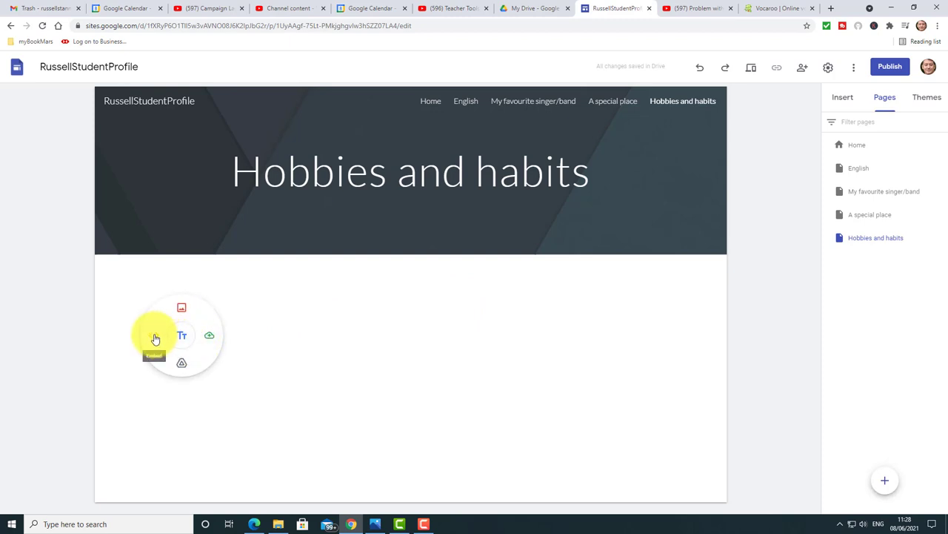
{"action": "left_click", "coordinate": [156, 339]}
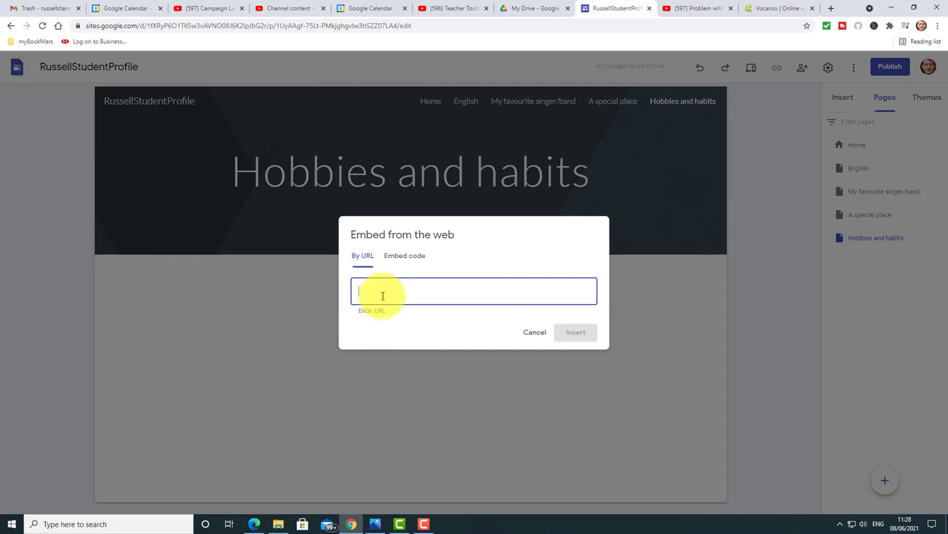
{"action": "left_click", "coordinate": [407, 255]}
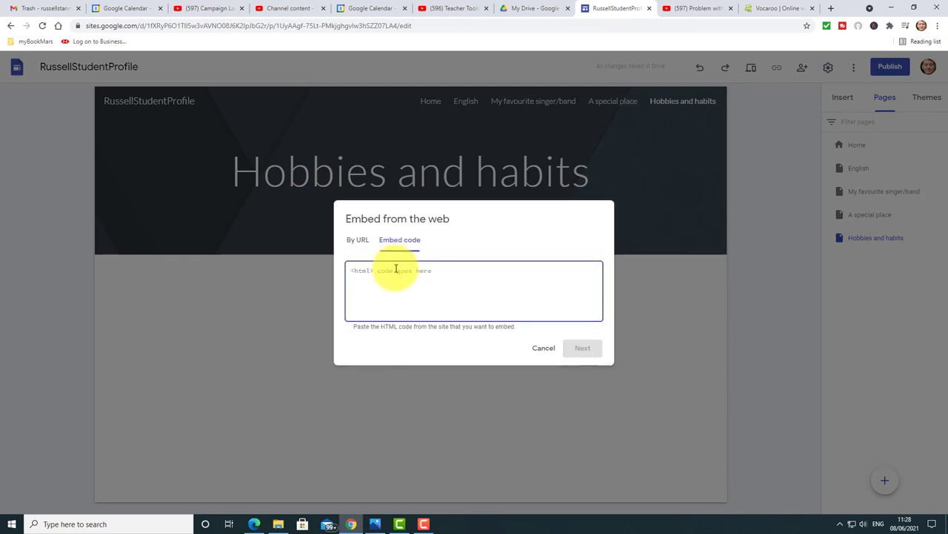
{"action": "key", "text": "ctrl+v"}
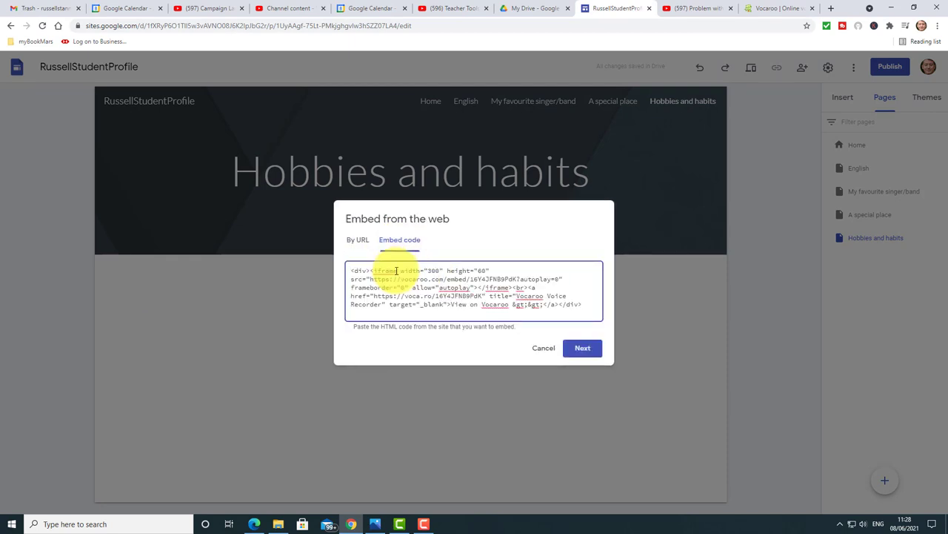
{"action": "left_click", "coordinate": [583, 347]}
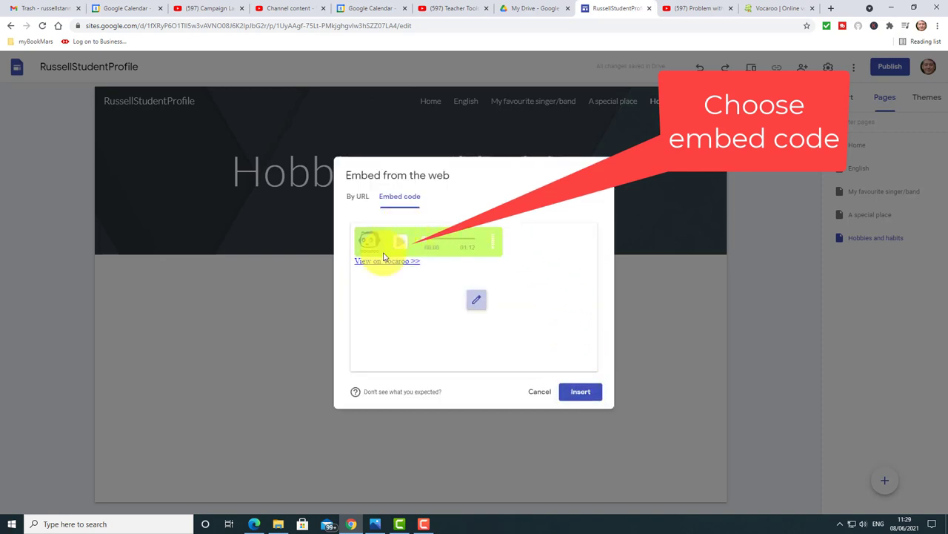
{"action": "left_click", "coordinate": [581, 393]}
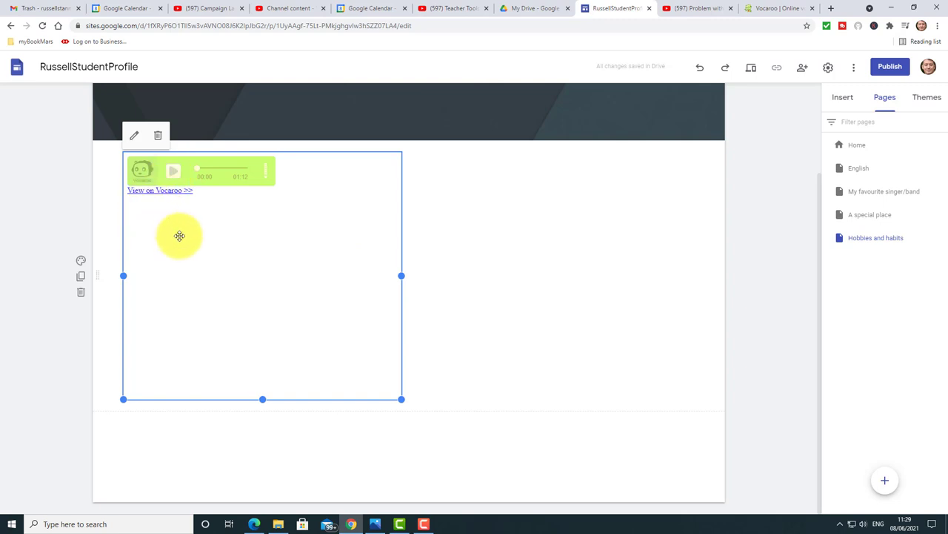
Step: Preview the "Hobbies and habits" page, play and stop the embedded voice recording, and return to editing
{"action": "left_click", "coordinate": [751, 69]}
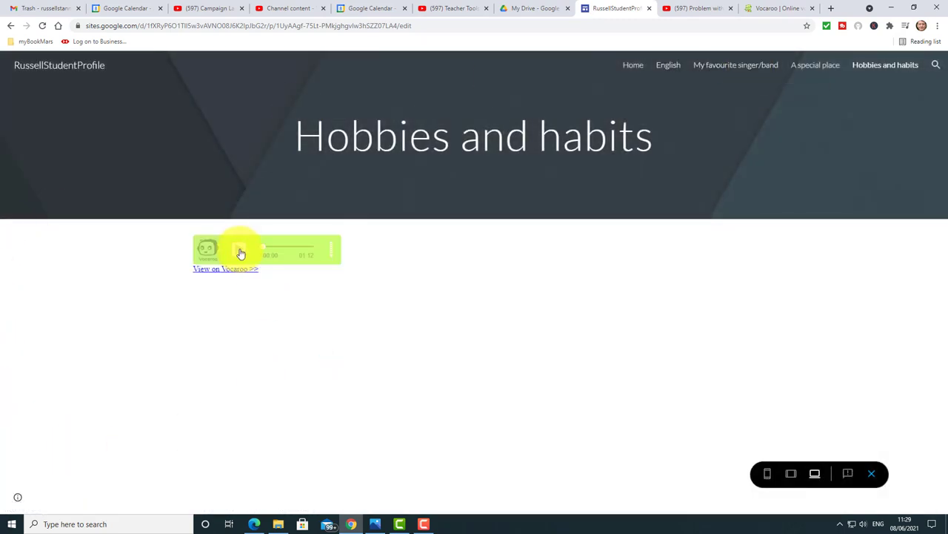
{"action": "left_click", "coordinate": [240, 252]}
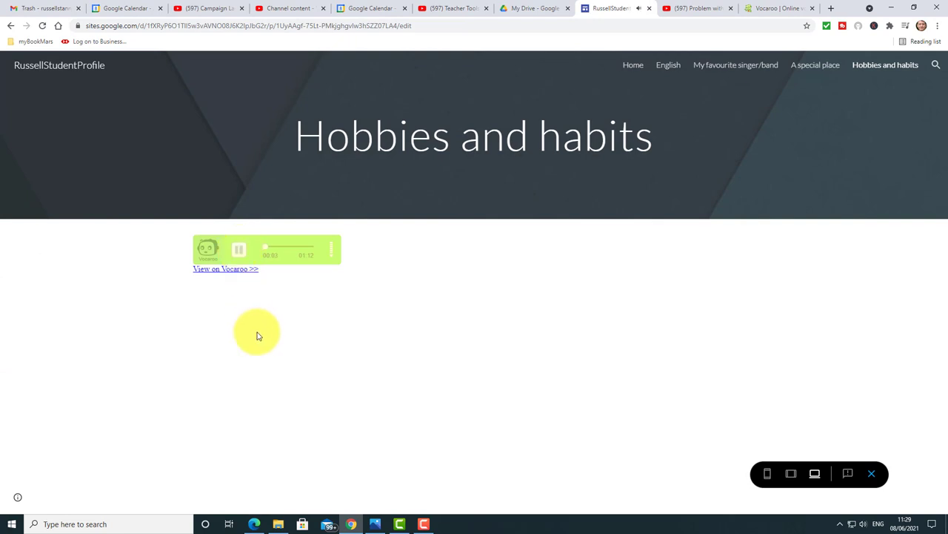
{"action": "left_click", "coordinate": [239, 252]}
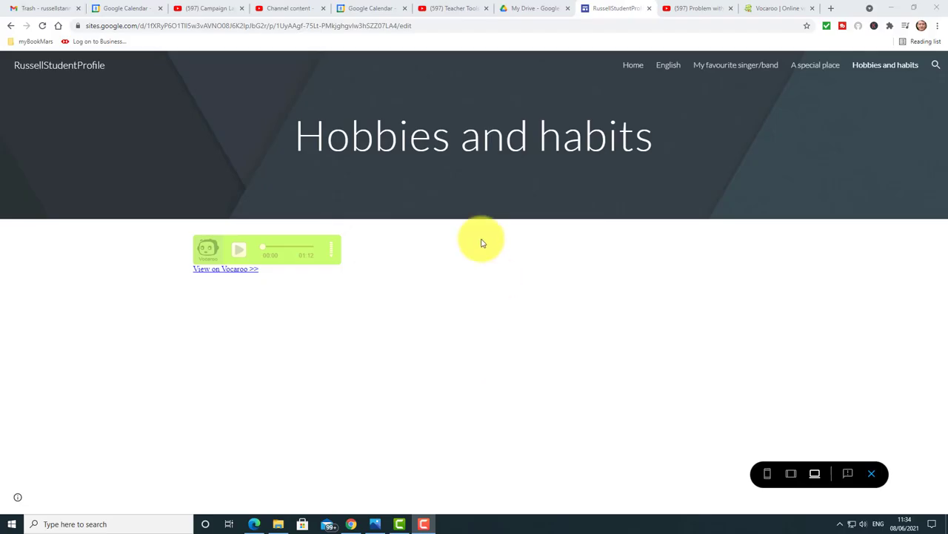
{"action": "left_click", "coordinate": [873, 474]}
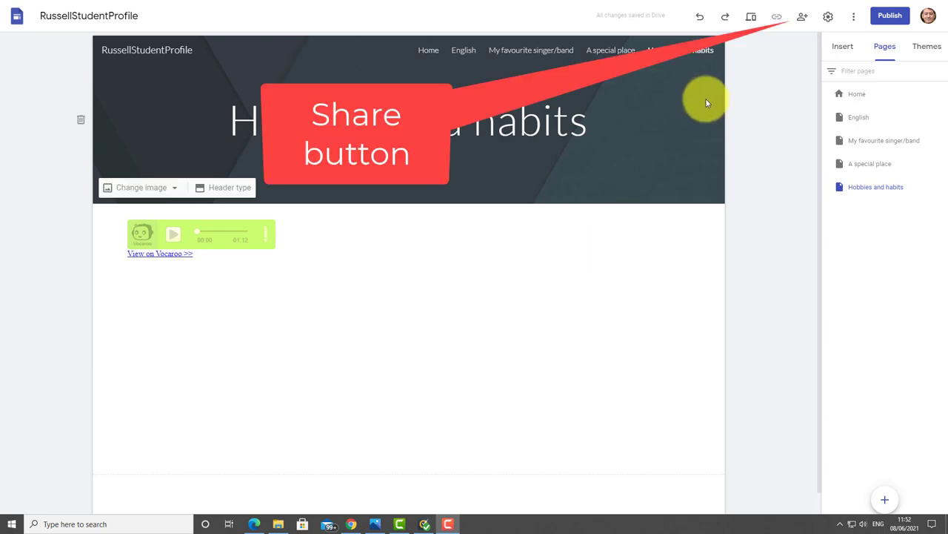
Step: Share the site with the TeacherTrainingVideos account as Editor and send the invitation
{"action": "left_click", "coordinate": [803, 17]}
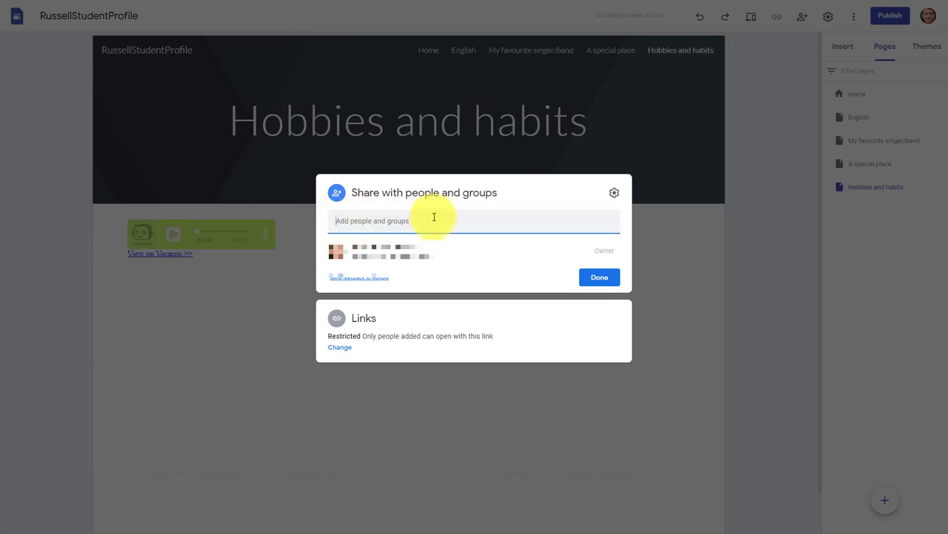
{"action": "left_click", "coordinate": [339, 347]}
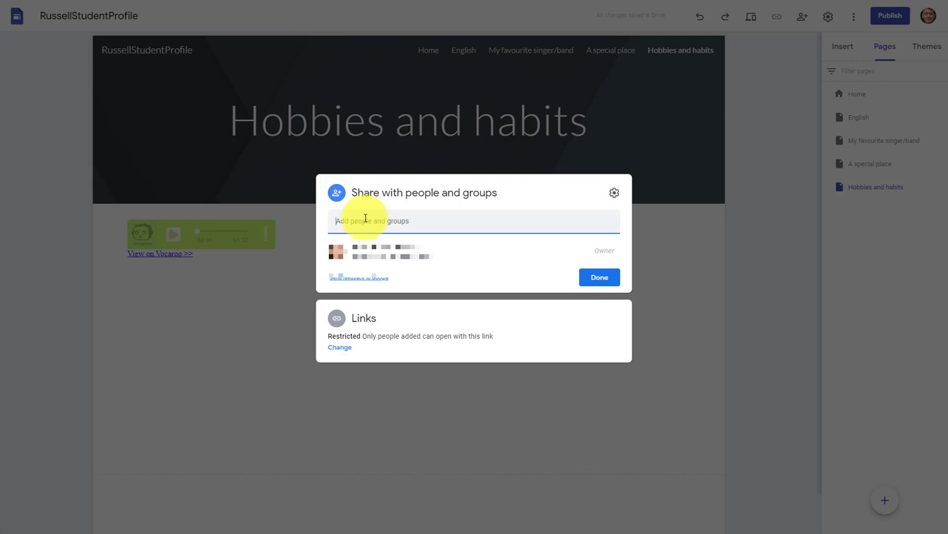
{"action": "key", "text": "ctrl+v"}
{"action": "key", "text": "Return"}
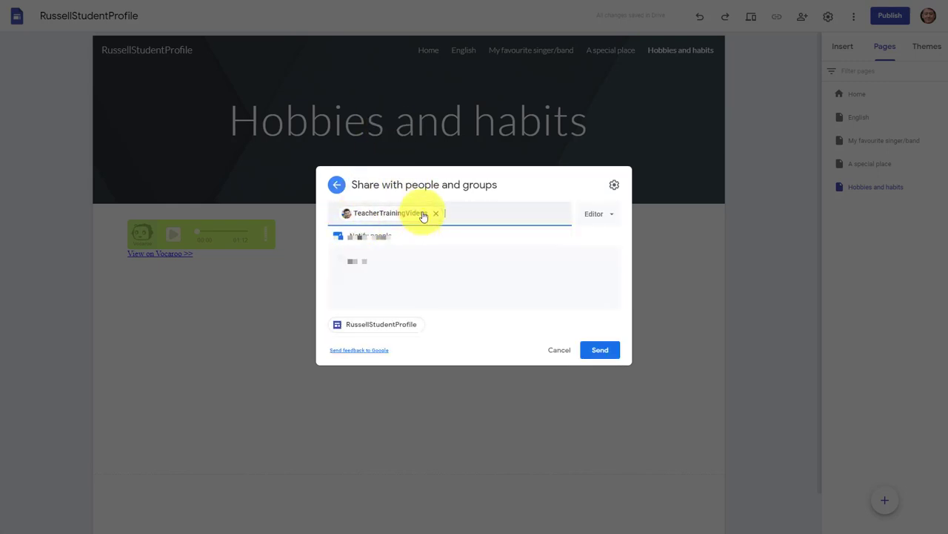
{"action": "left_click", "coordinate": [603, 351]}
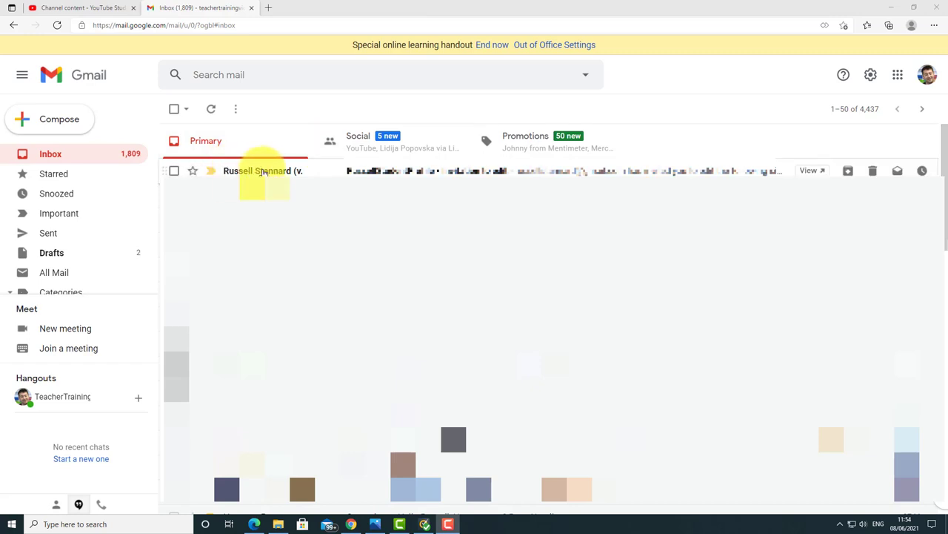
Step: Switch to the invitee's Gmail inbox, open the shared RussellStudentProfile site from its invitation e-mail and look through the home page
{"action": "left_click", "coordinate": [263, 172]}
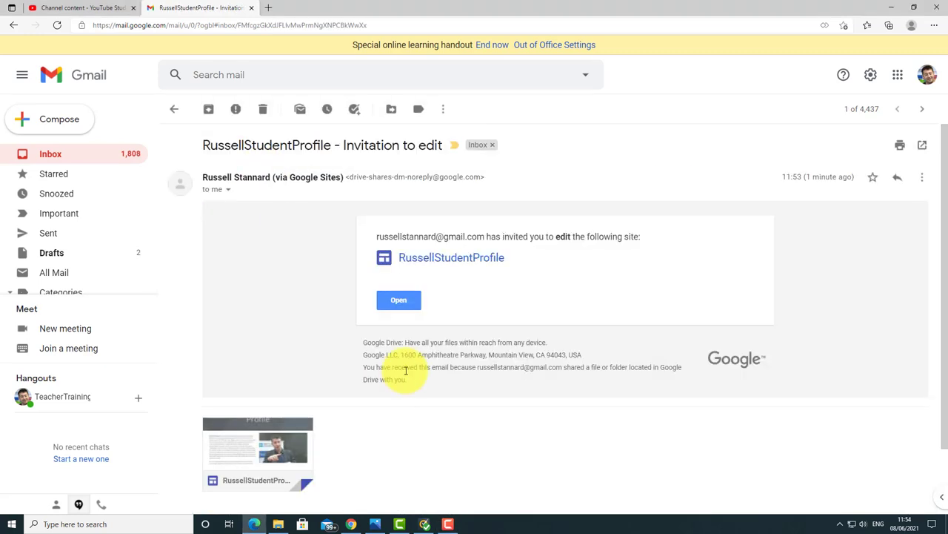
{"action": "left_click", "coordinate": [399, 303]}
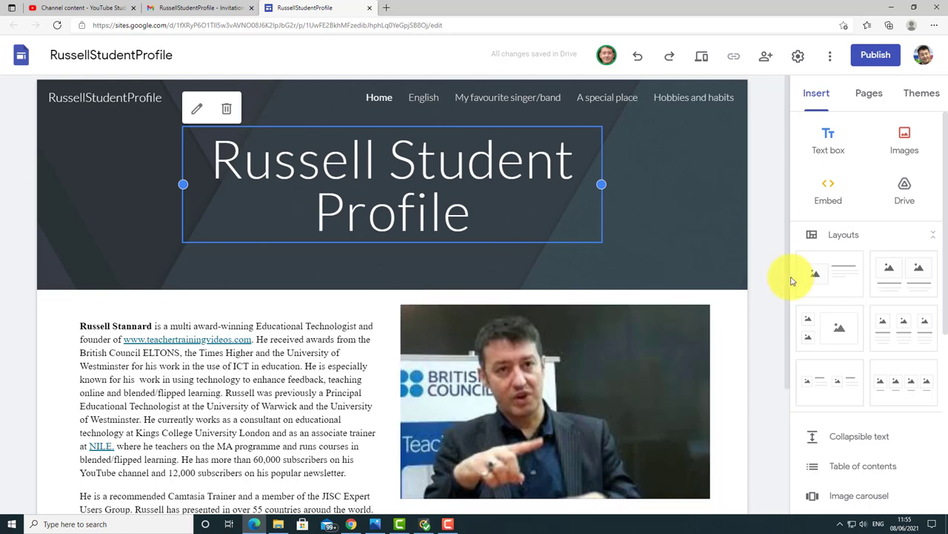
{"action": "left_click_drag", "start_coordinate": [788, 248], "coordinate": [676, 341]}
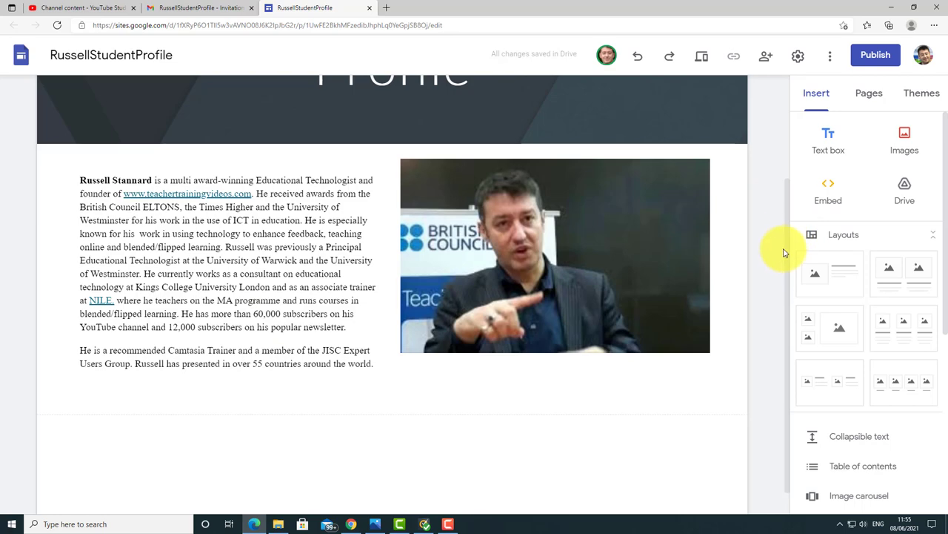
{"action": "left_click_drag", "start_coordinate": [788, 254], "coordinate": [783, 138]}
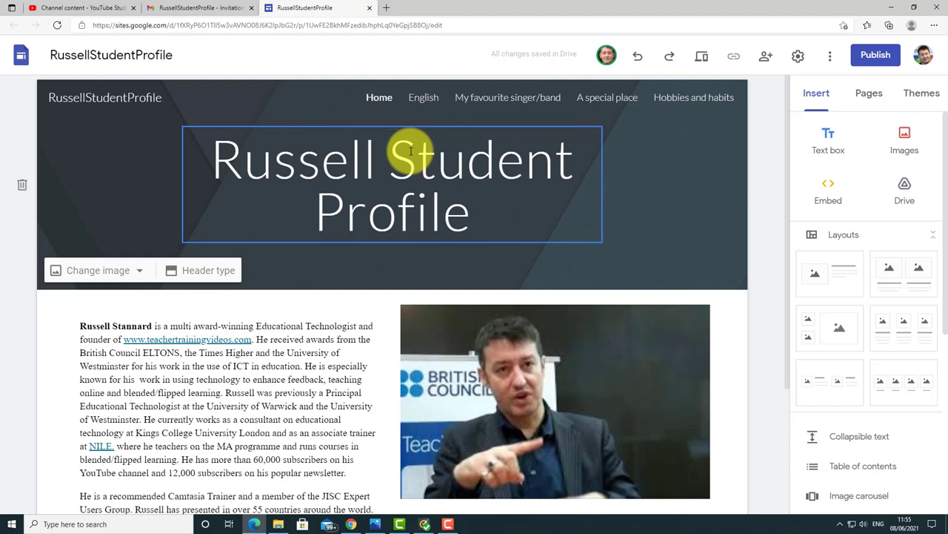
{"action": "left_click", "coordinate": [881, 58]}
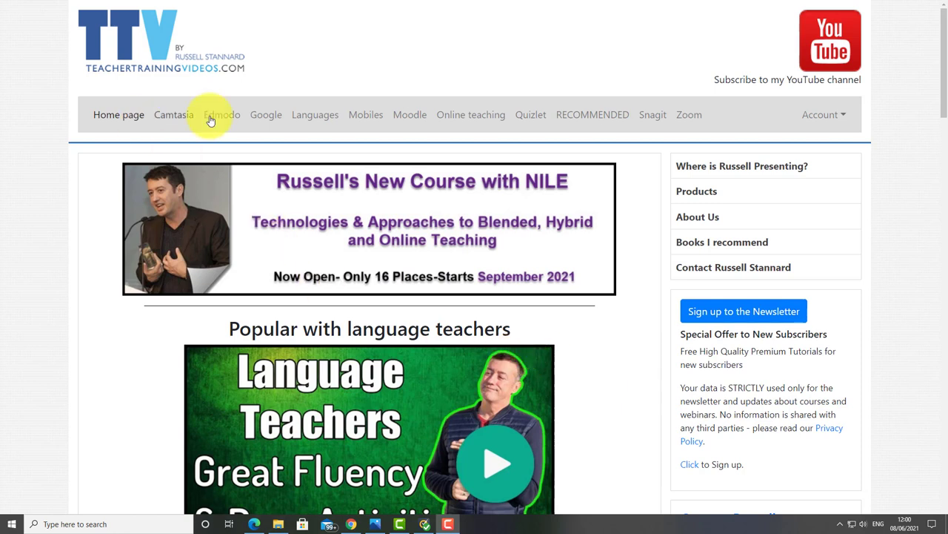
Step: On the TeacherTrainingVideos website, open the Languages section and browse its video tutorials
{"action": "left_click", "coordinate": [328, 119]}
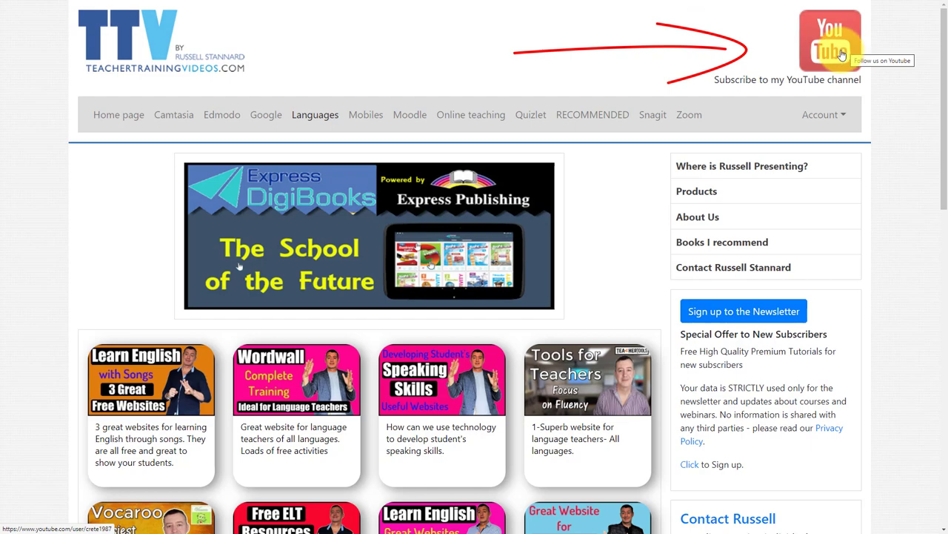
{"action": "left_click_drag", "start_coordinate": [944, 141], "coordinate": [943, 278]}
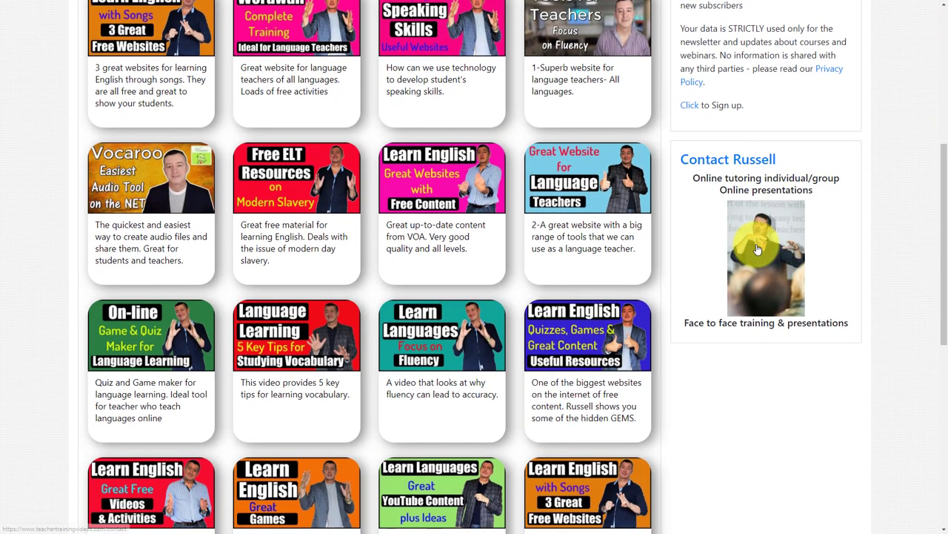